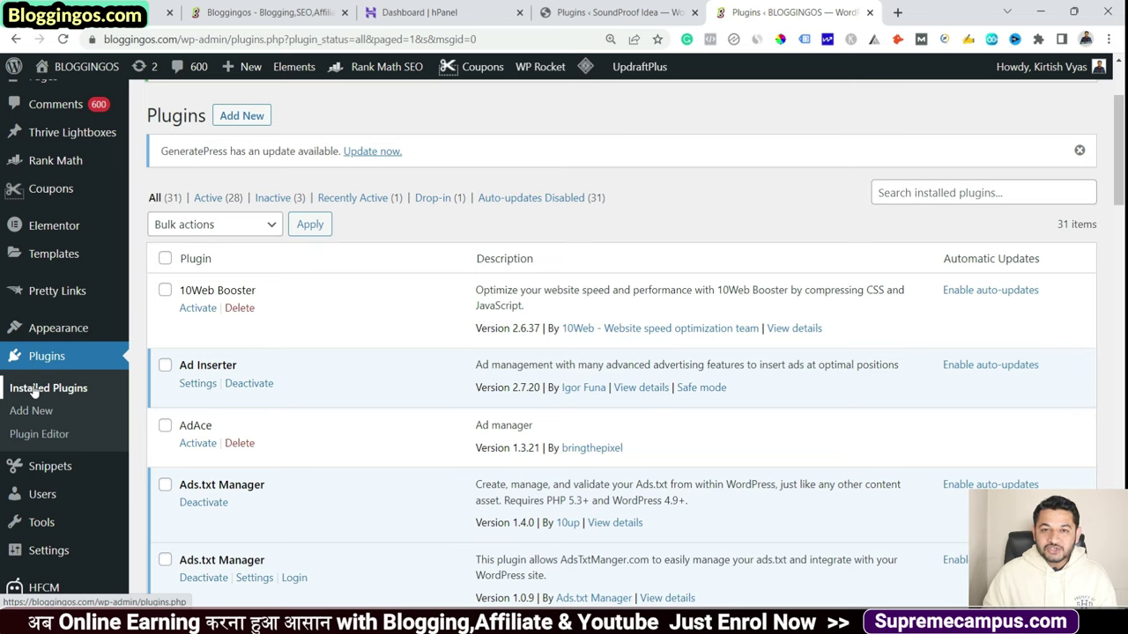
Step: Search for "10web" among the plugins available to add and activate the 10Web Booster plugin
click(30, 412)
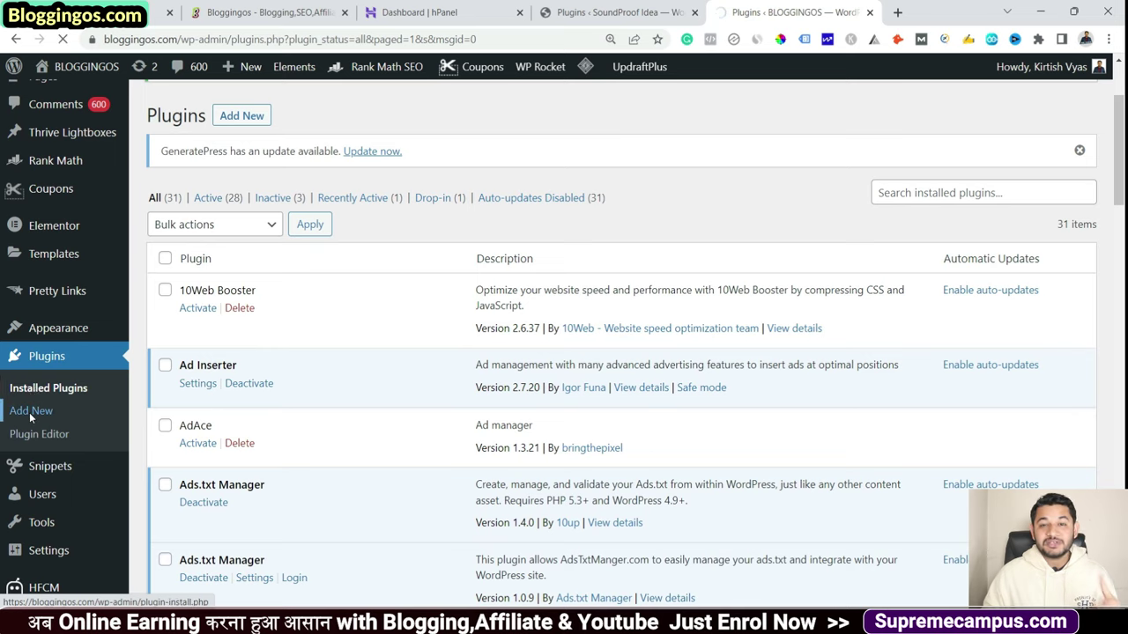
click(326, 13)
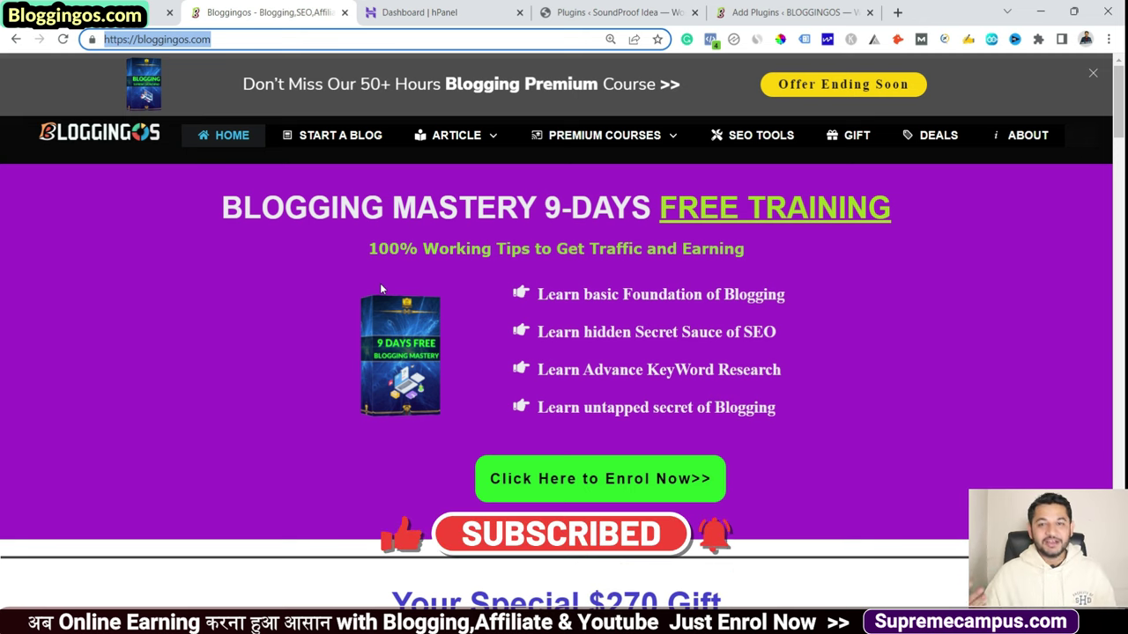
click(775, 12)
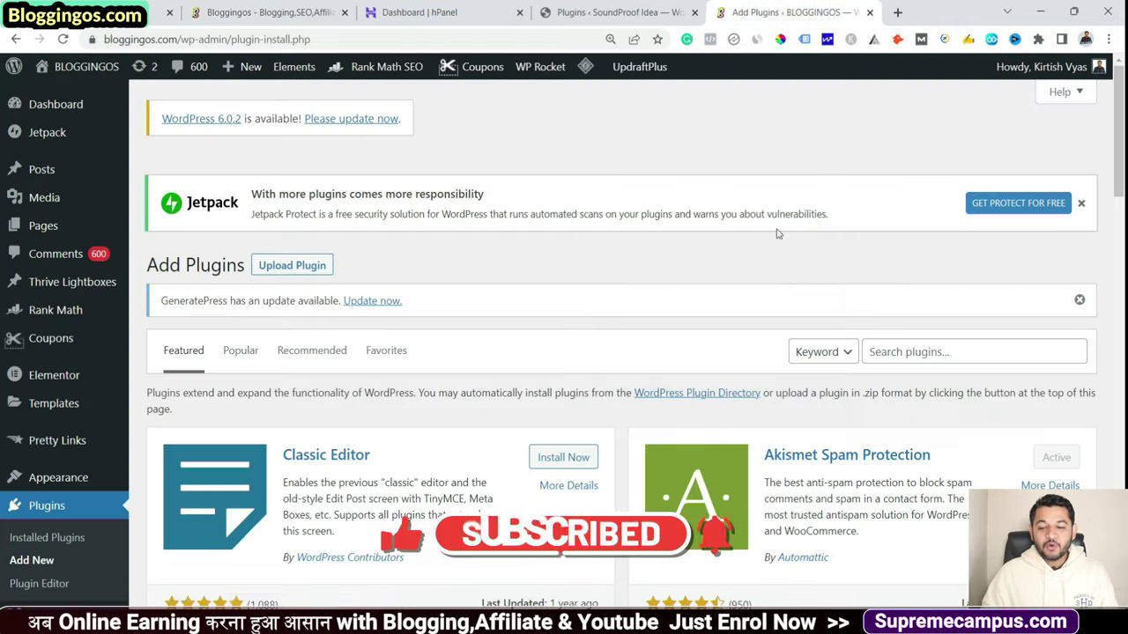
scroll(862, 193, down, 3)
click(882, 131)
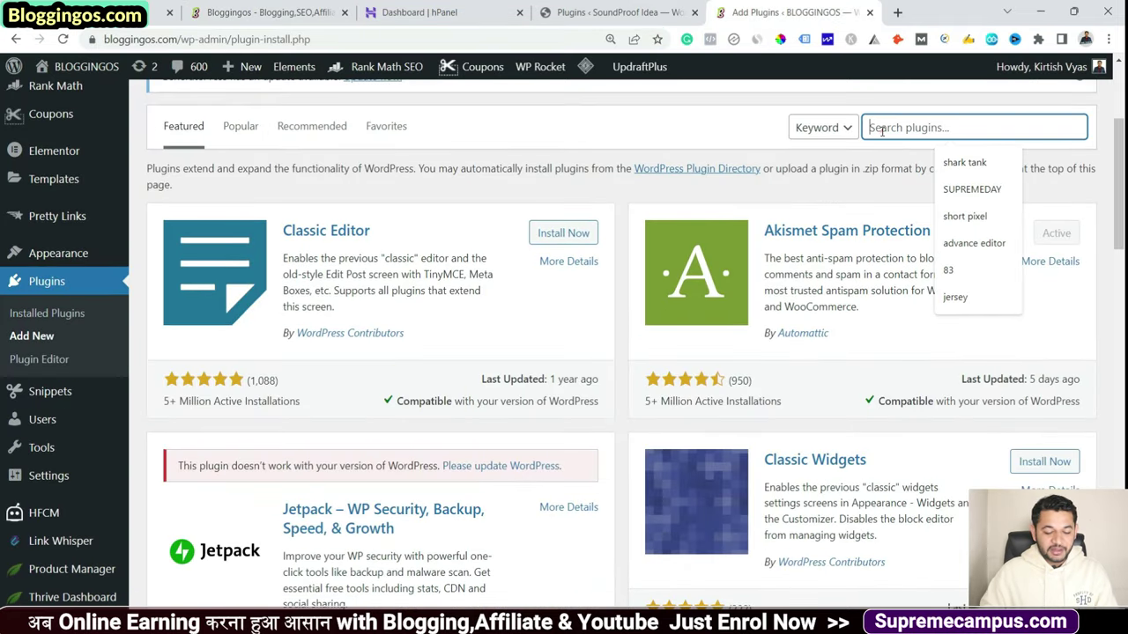
text(10web)
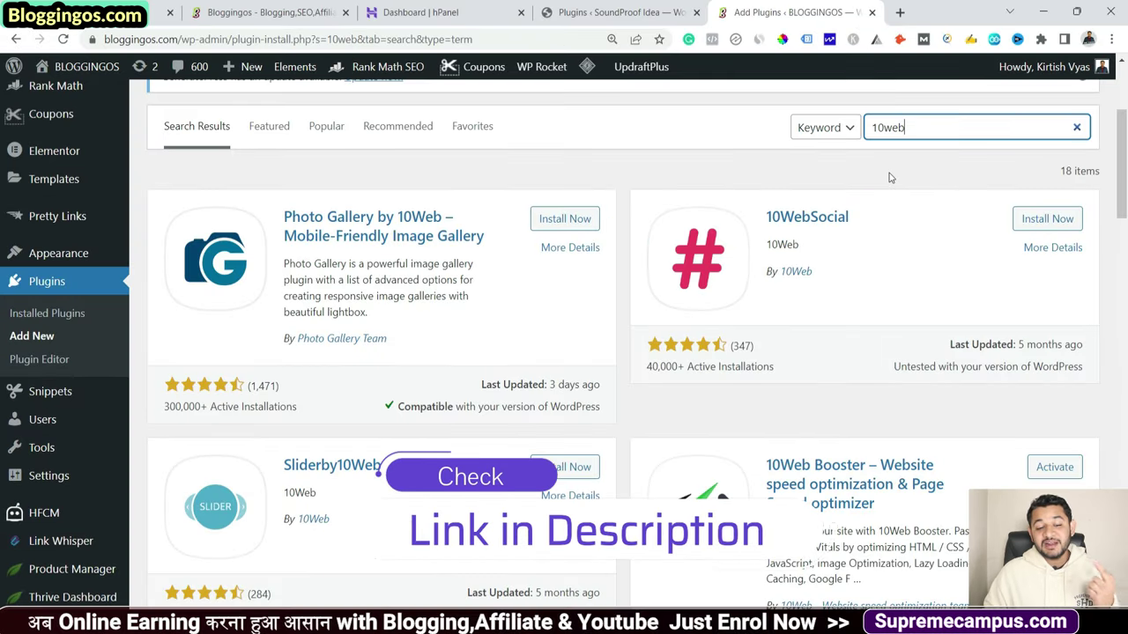
scroll(800, 402, down, 1)
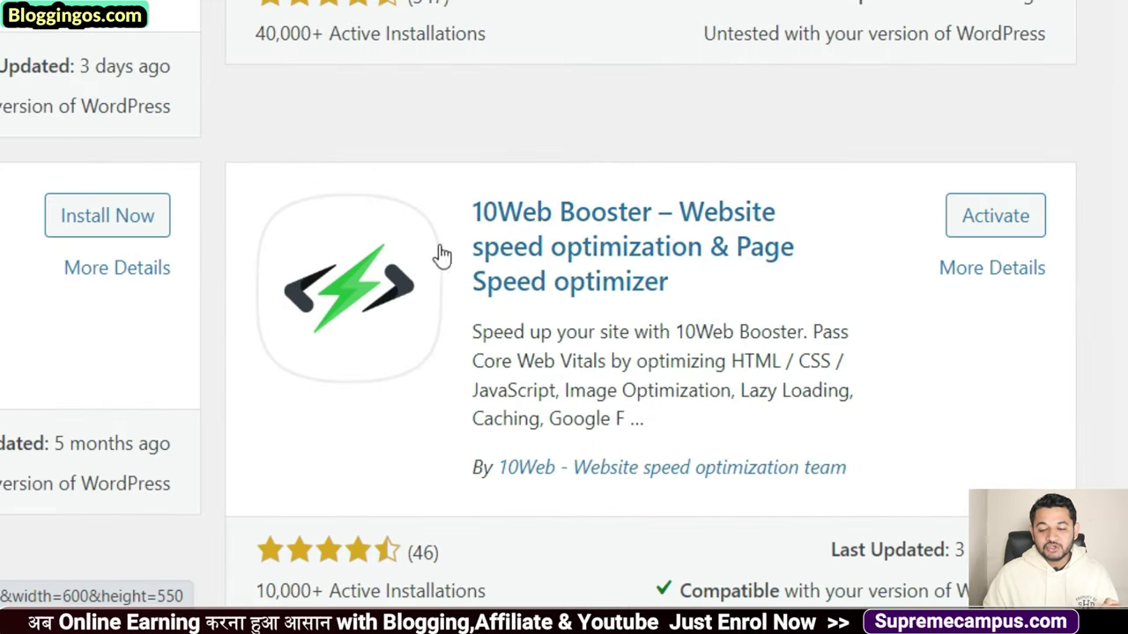
click(996, 221)
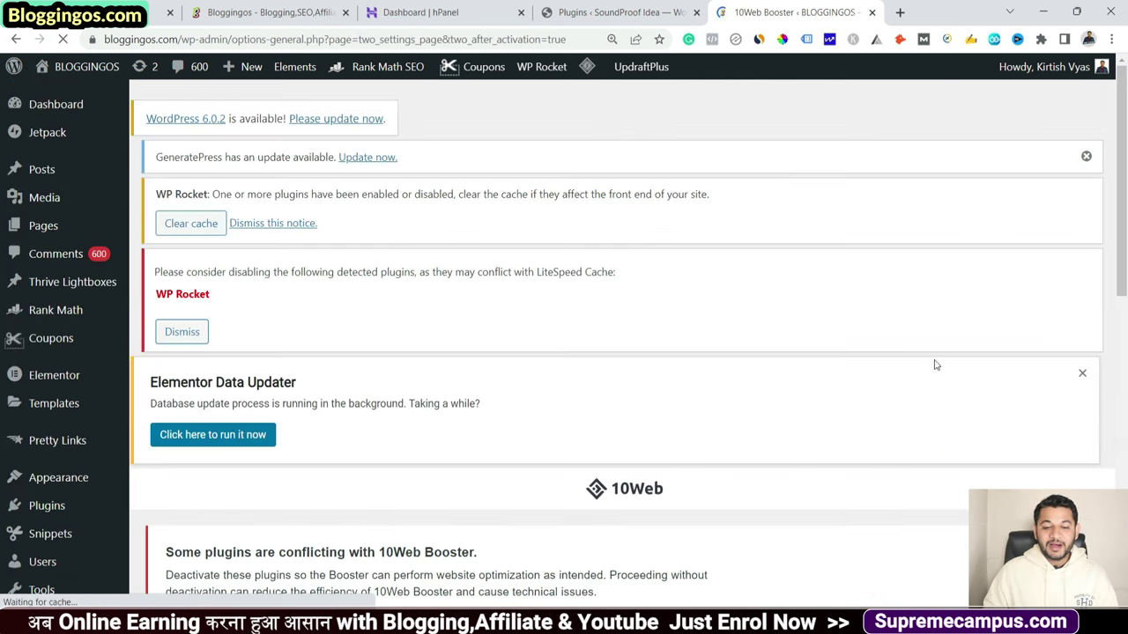
Step: Connect the website to 10Web by signing up with an existing Google account
scroll(511, 273, down, 6)
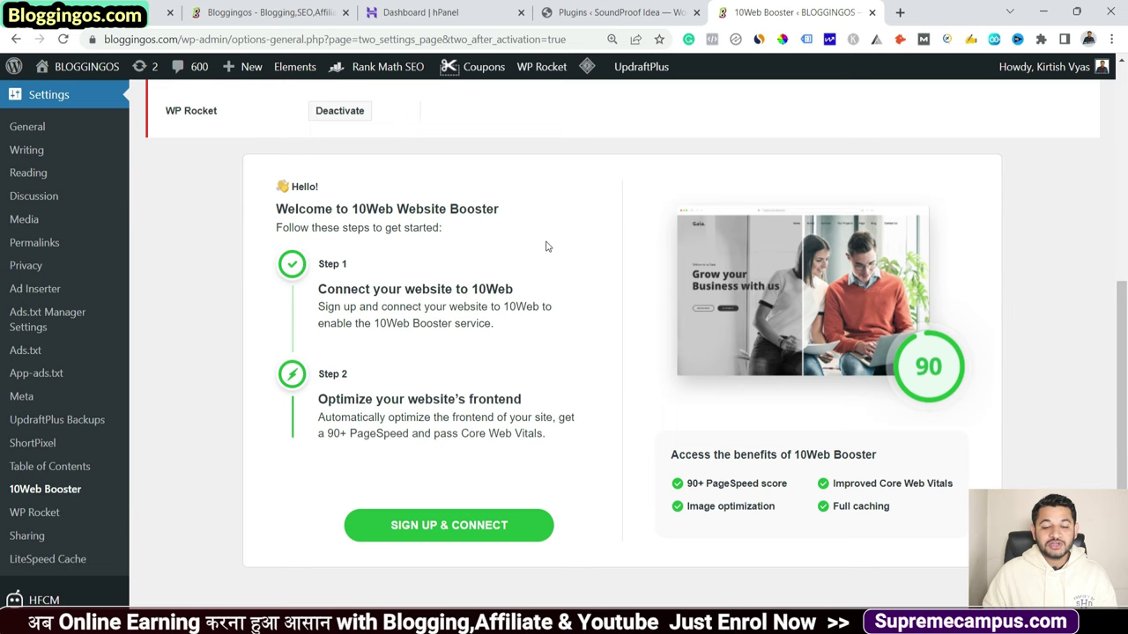
click(423, 527)
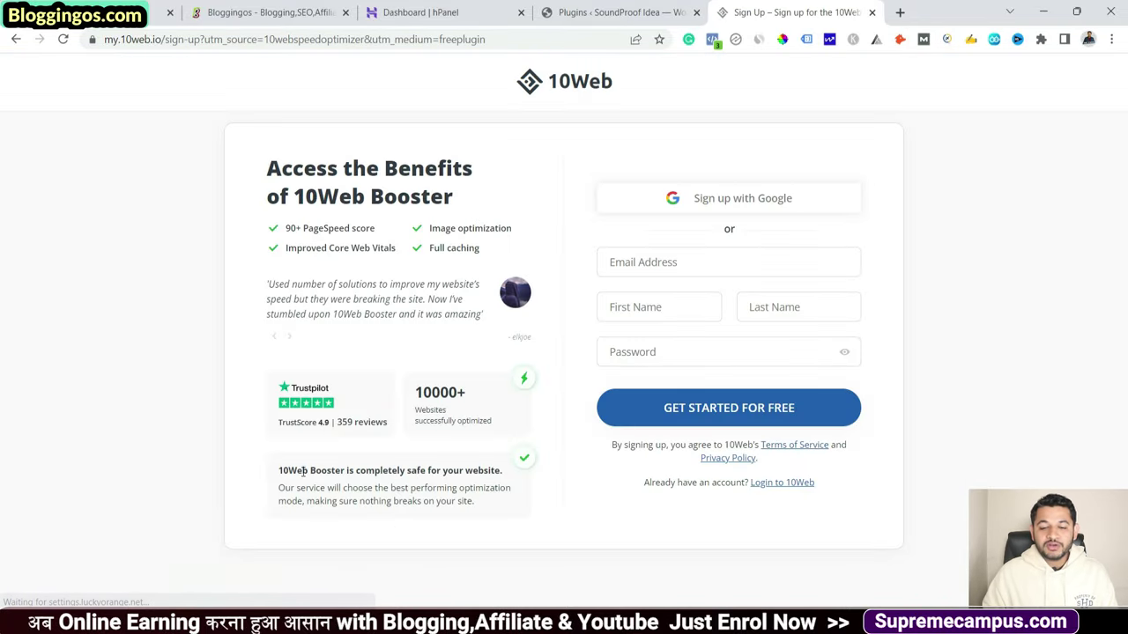
click(718, 199)
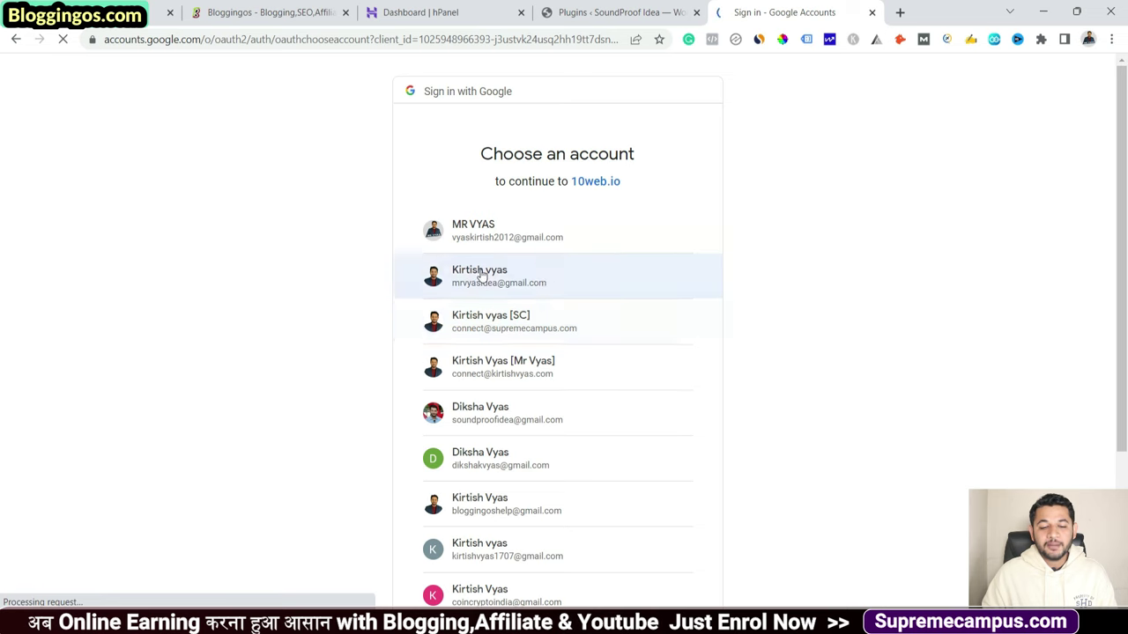
click(471, 273)
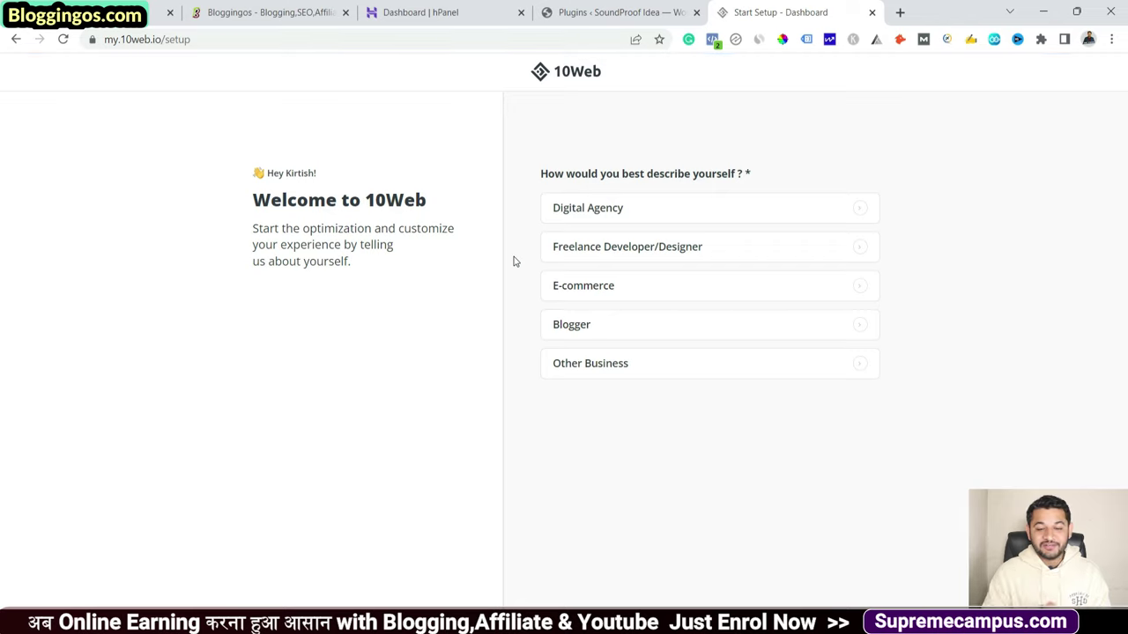
Step: Complete the 10Web setup questions, choosing Blogger as the self-description, and open the management of the BLOGGINGOS site
click(615, 298)
click(601, 324)
click(571, 210)
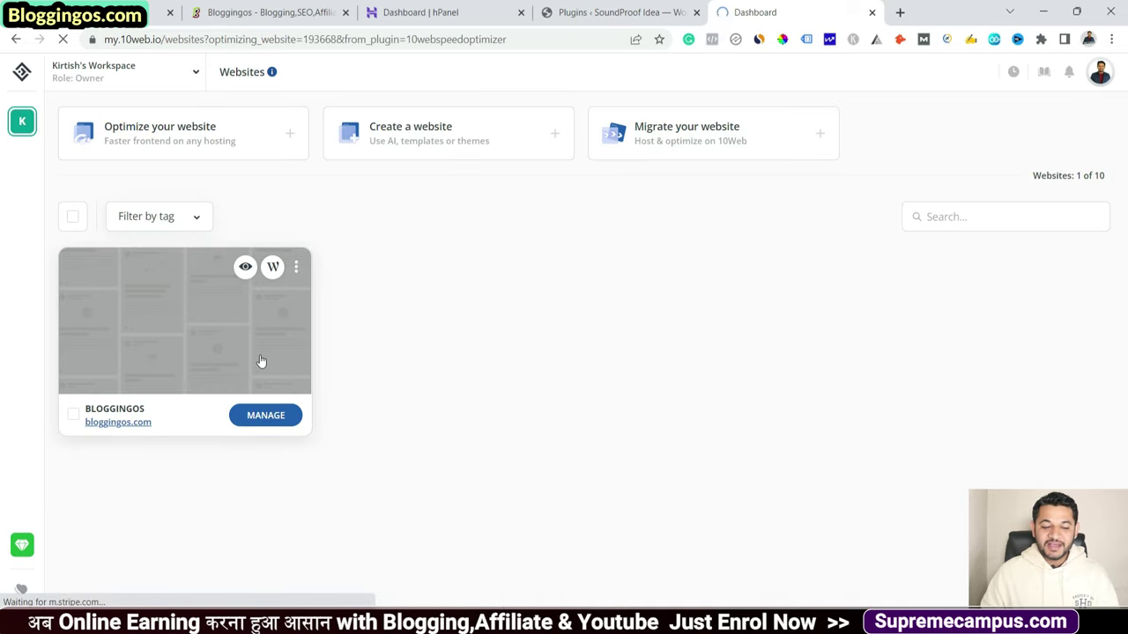
click(269, 416)
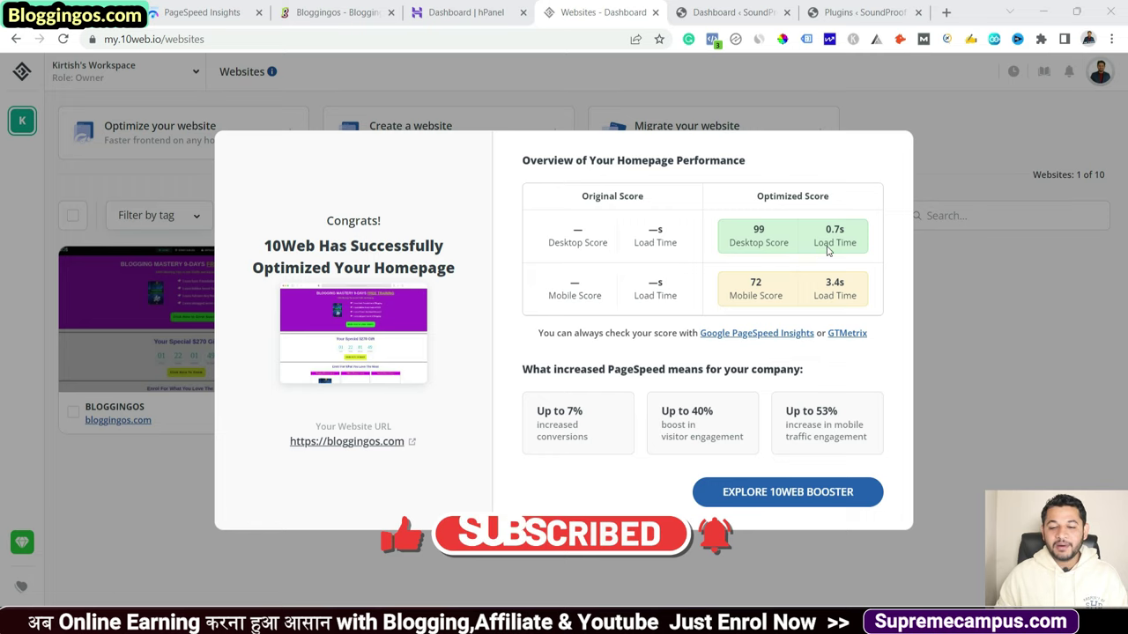
Step: Examine the optimized desktop and mobile scores in the homepage performance overview and reload the 10Web dashboard
click(755, 231)
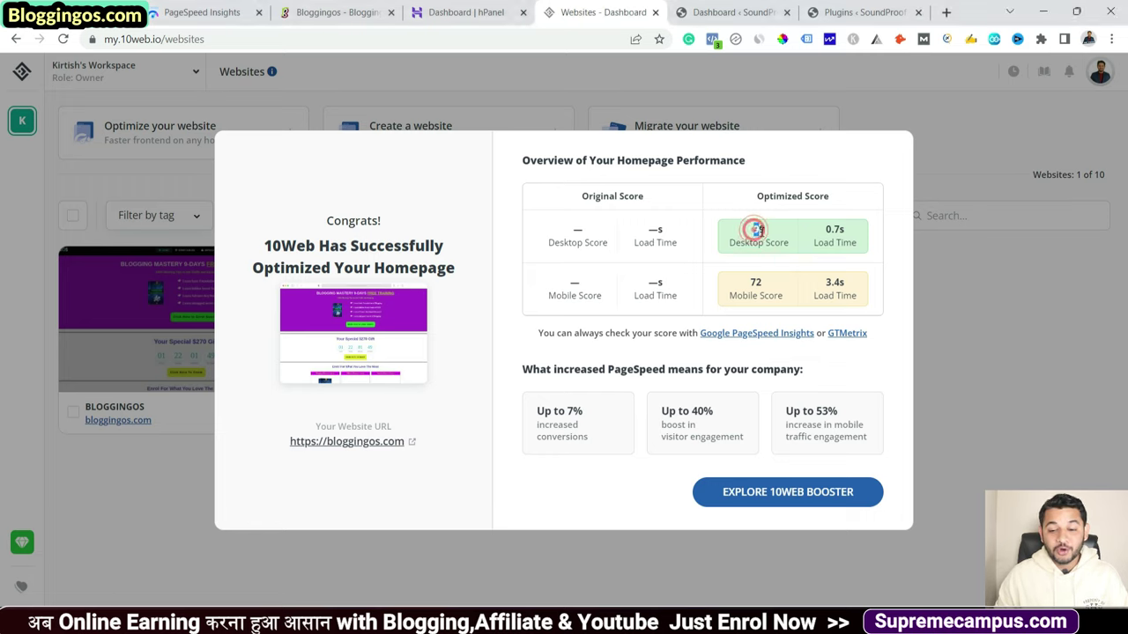
click(746, 279)
double_click(755, 282)
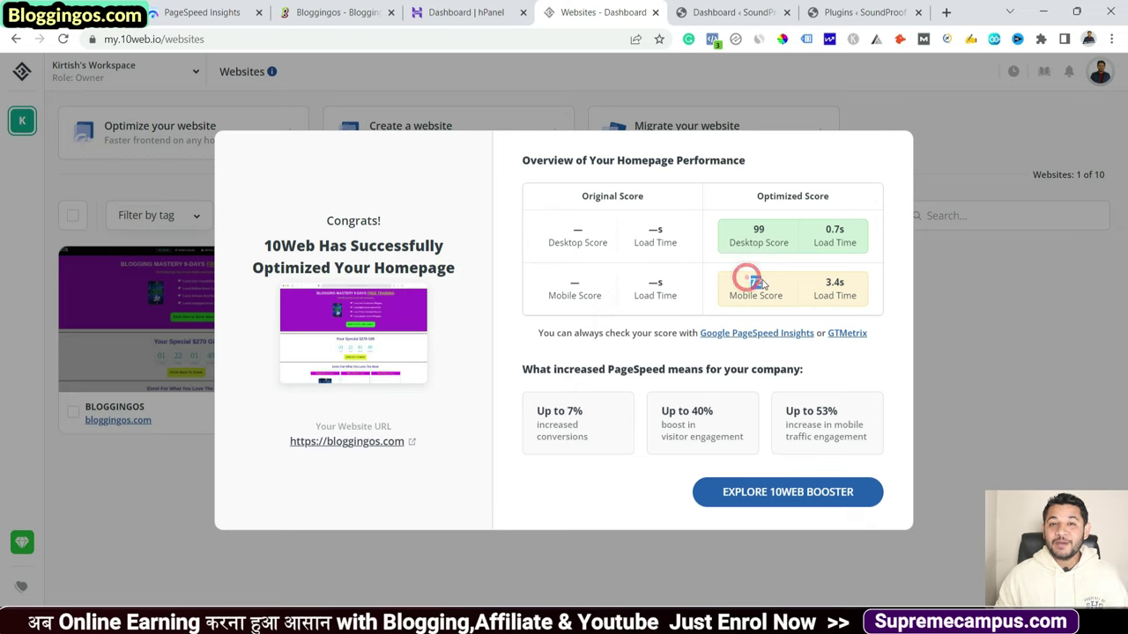
click(973, 421)
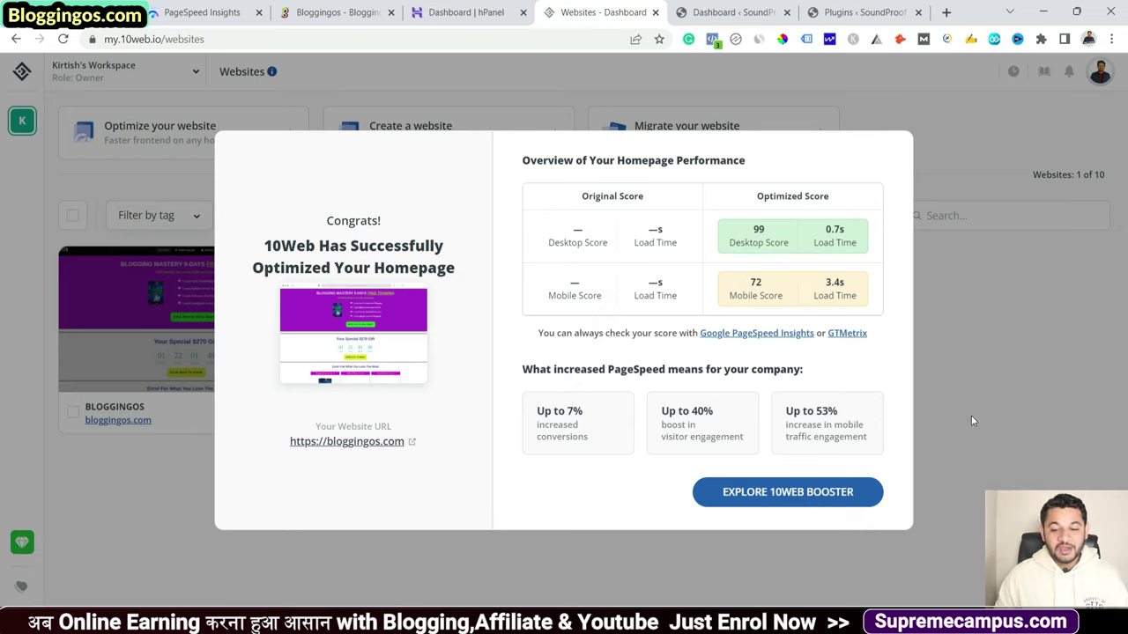
click(62, 39)
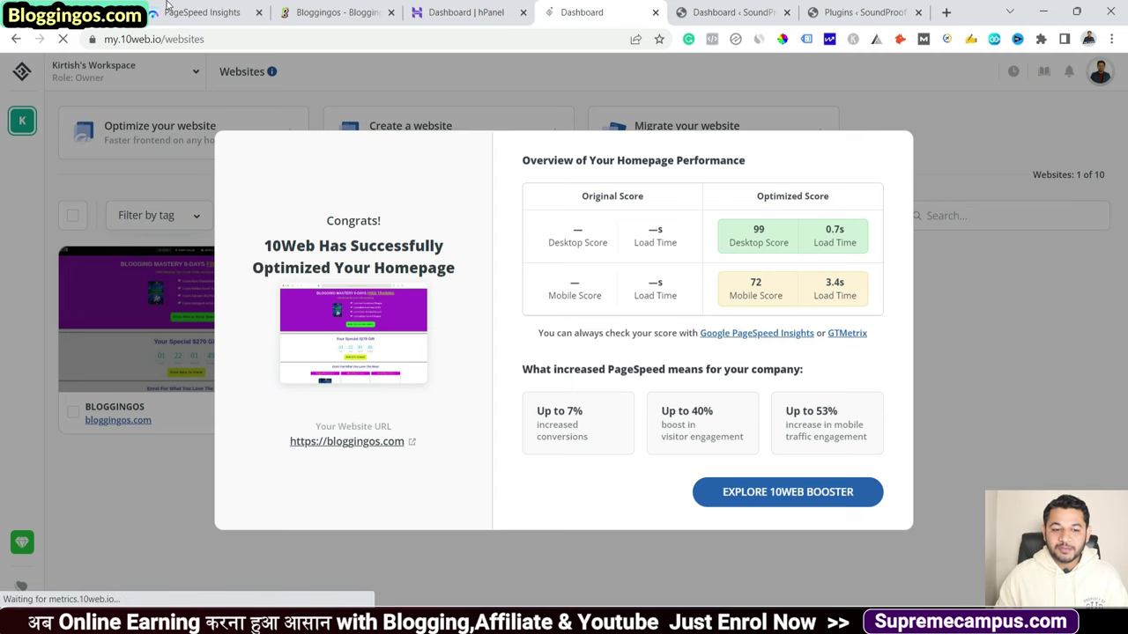
click(198, 12)
click(379, 127)
triple_click(380, 128)
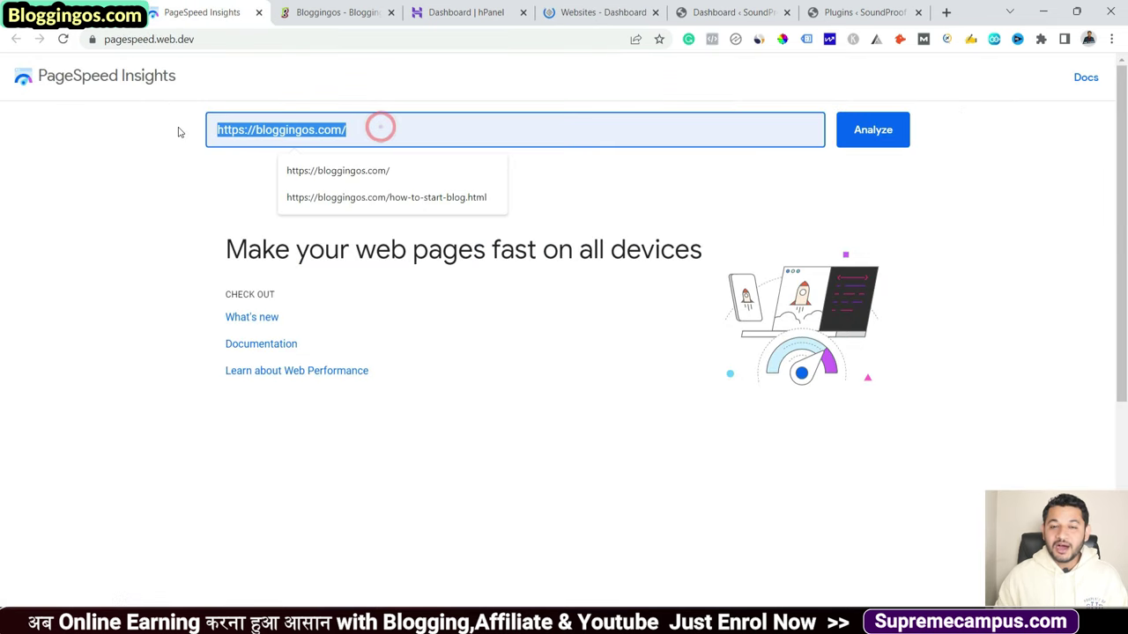
click(74, 139)
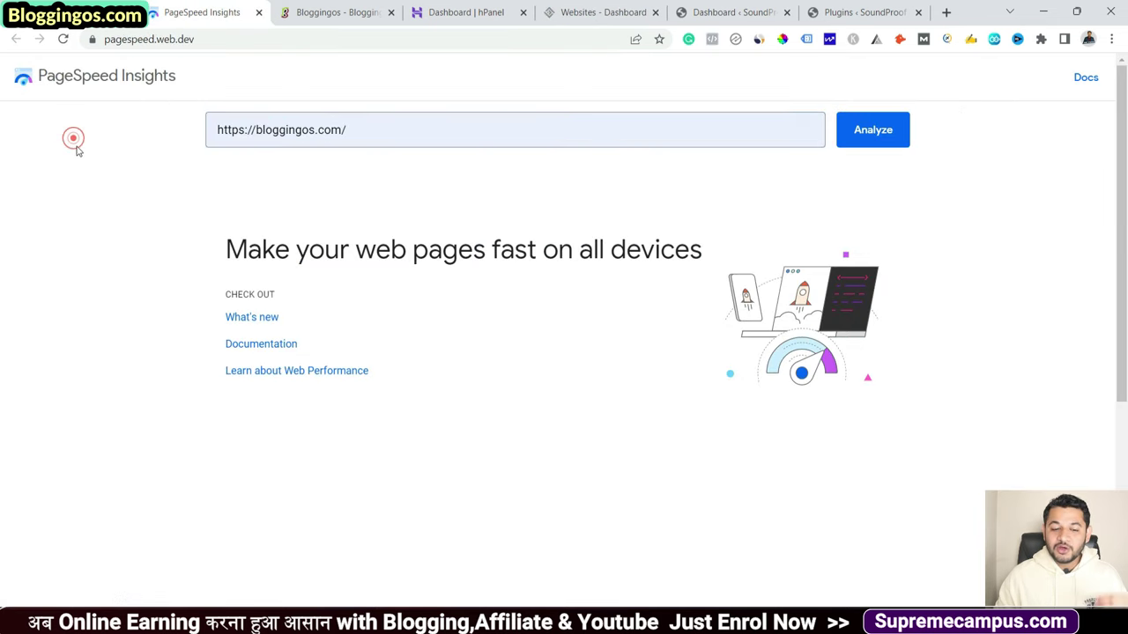
click(872, 131)
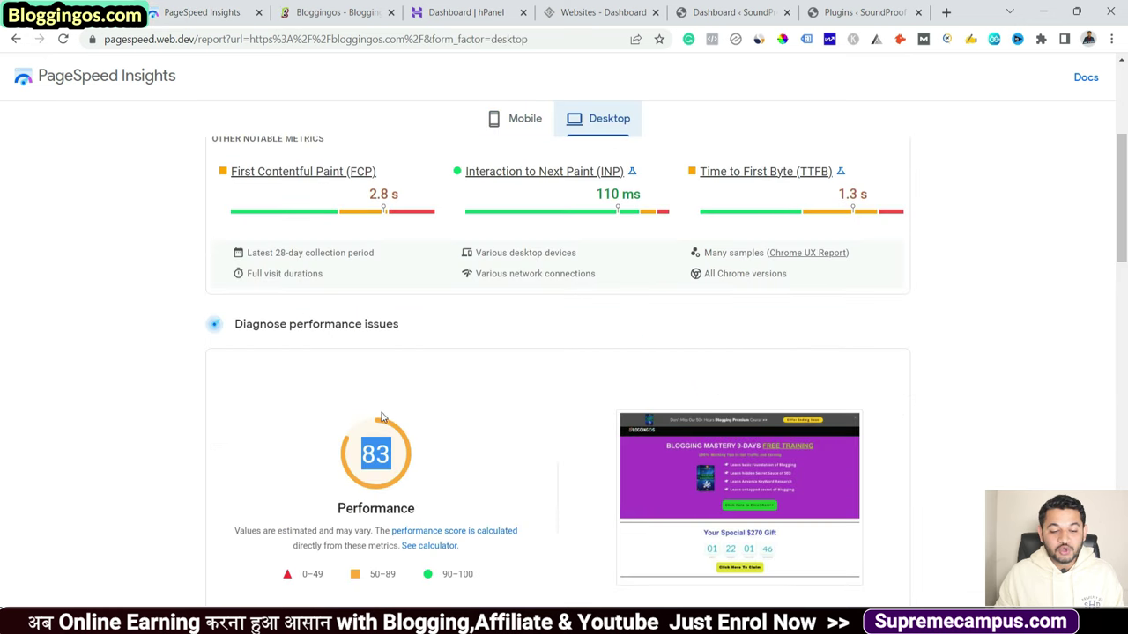
click(511, 120)
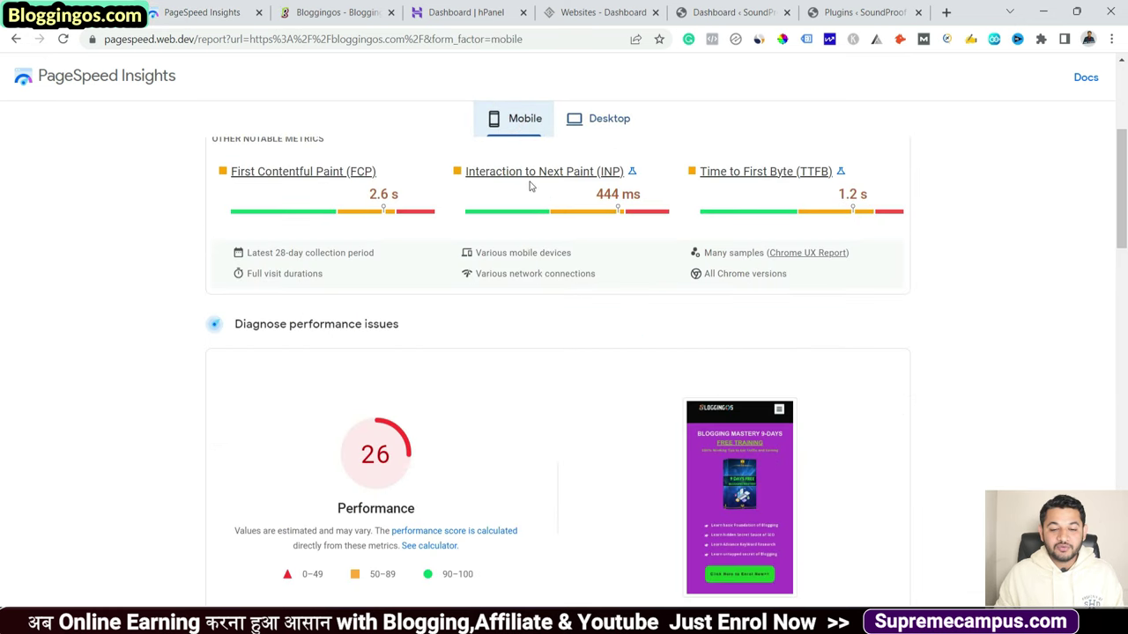
click(604, 117)
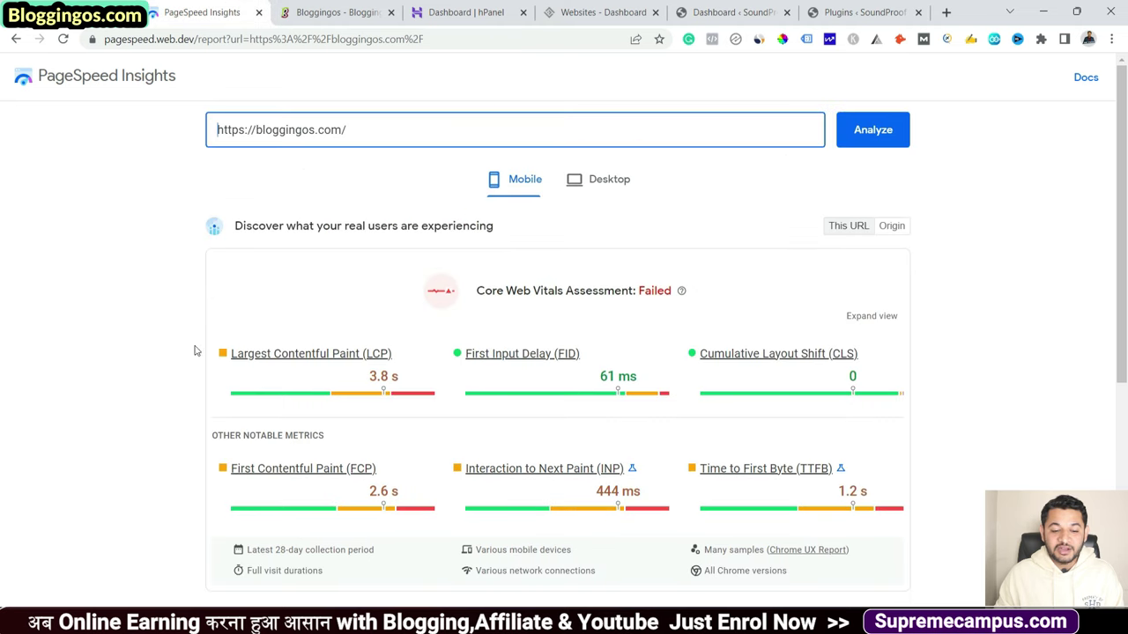
scroll(151, 368, down, 5)
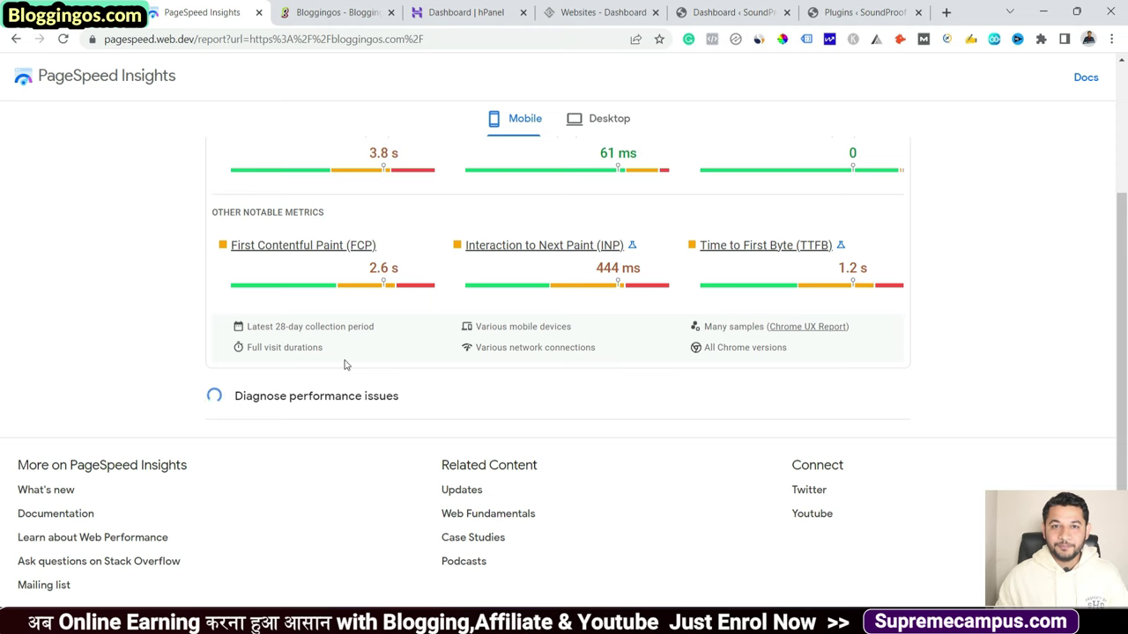
scroll(345, 365, down, 2)
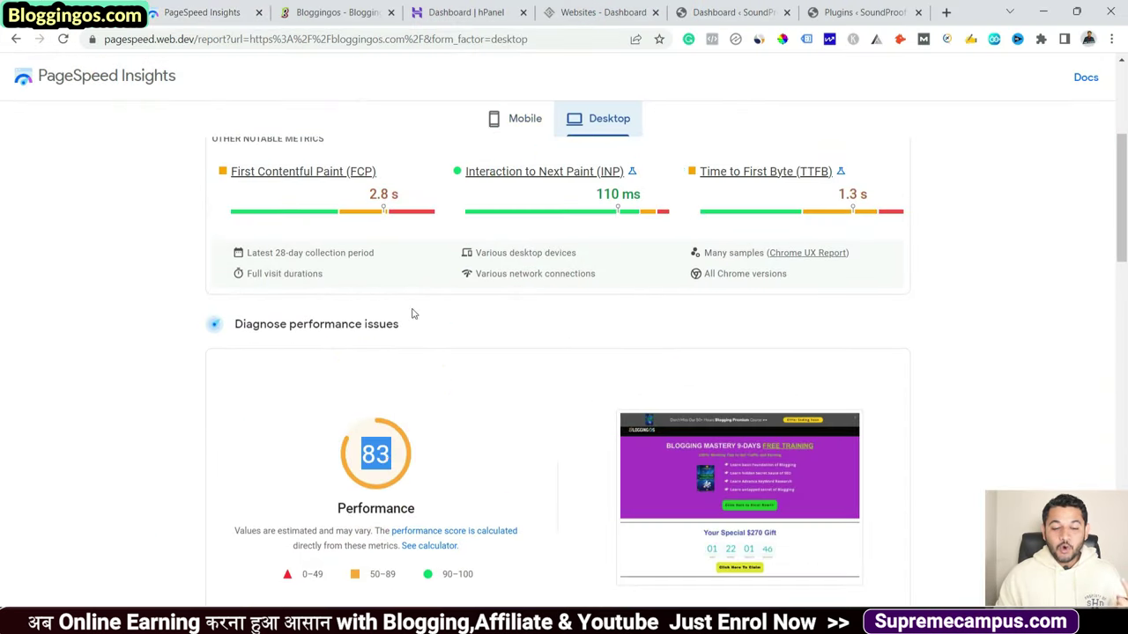
click(516, 117)
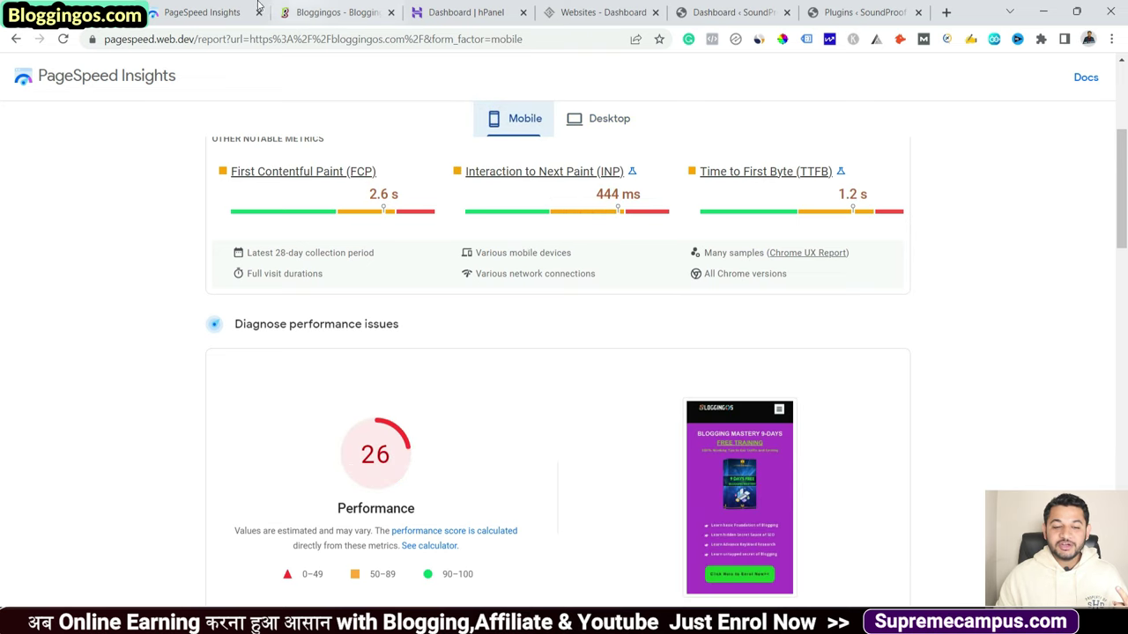
scroll(355, 317, down, 1)
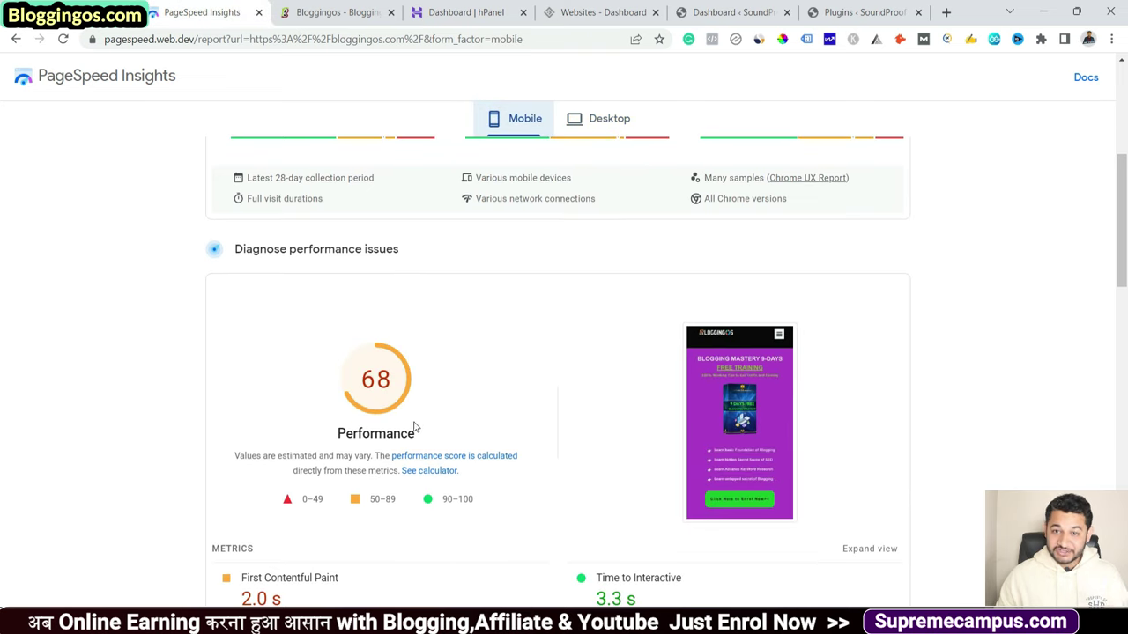
scroll(535, 308, up, 1)
click(577, 120)
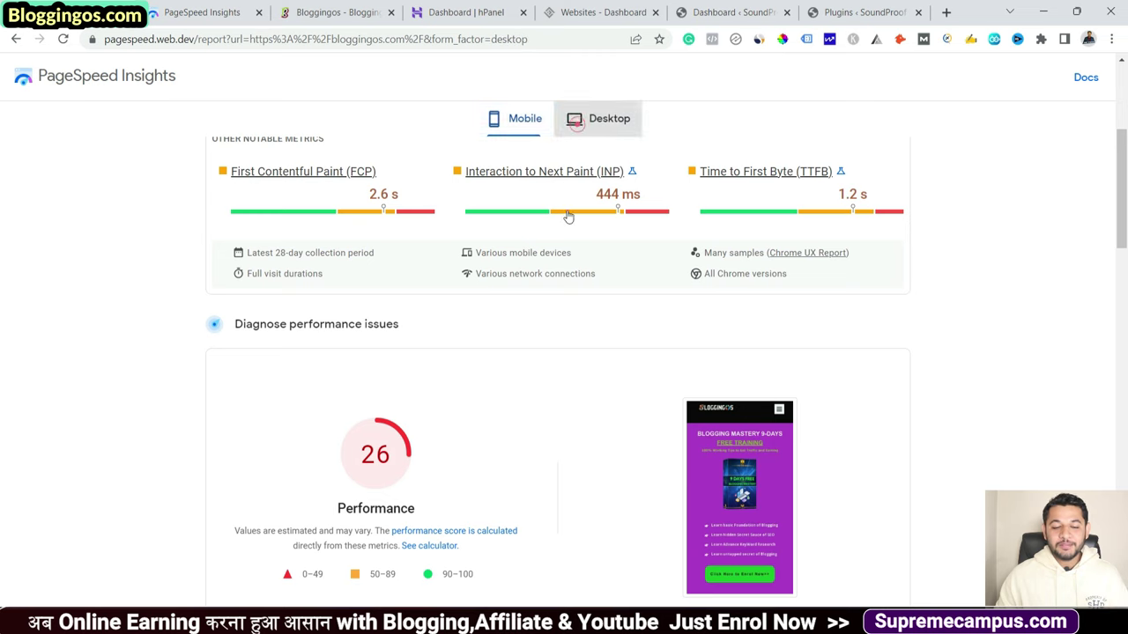
click(606, 116)
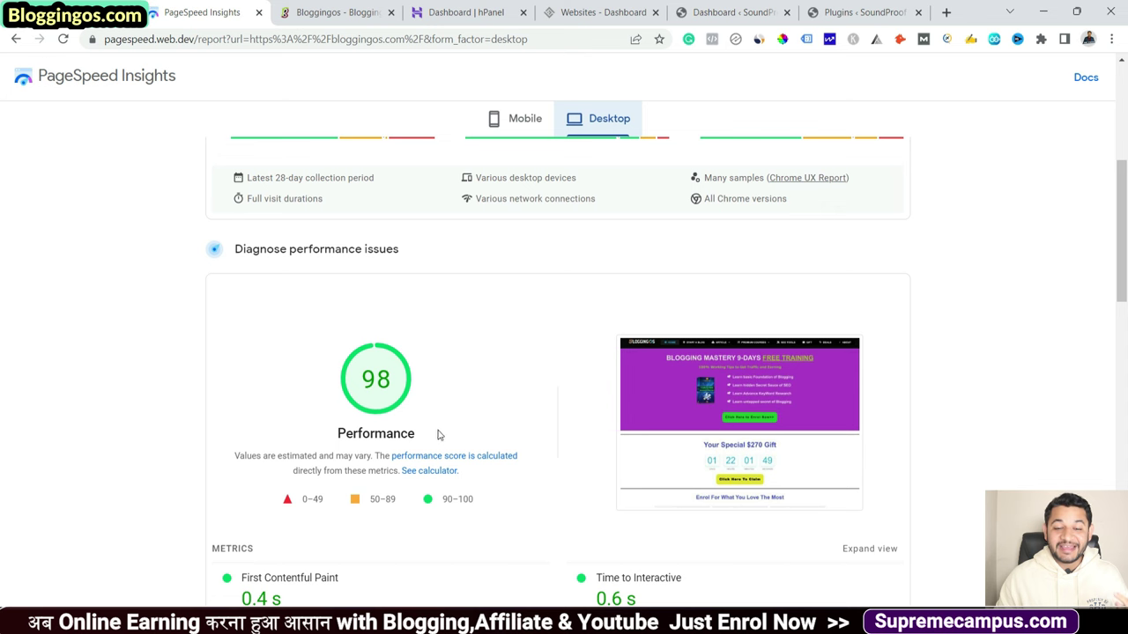
Step: Return to the 10Web dashboard, open the BLOGGINGOS site's management, and review its homepage PageSpeed scores and the 10Web Booster Pro offer
click(582, 12)
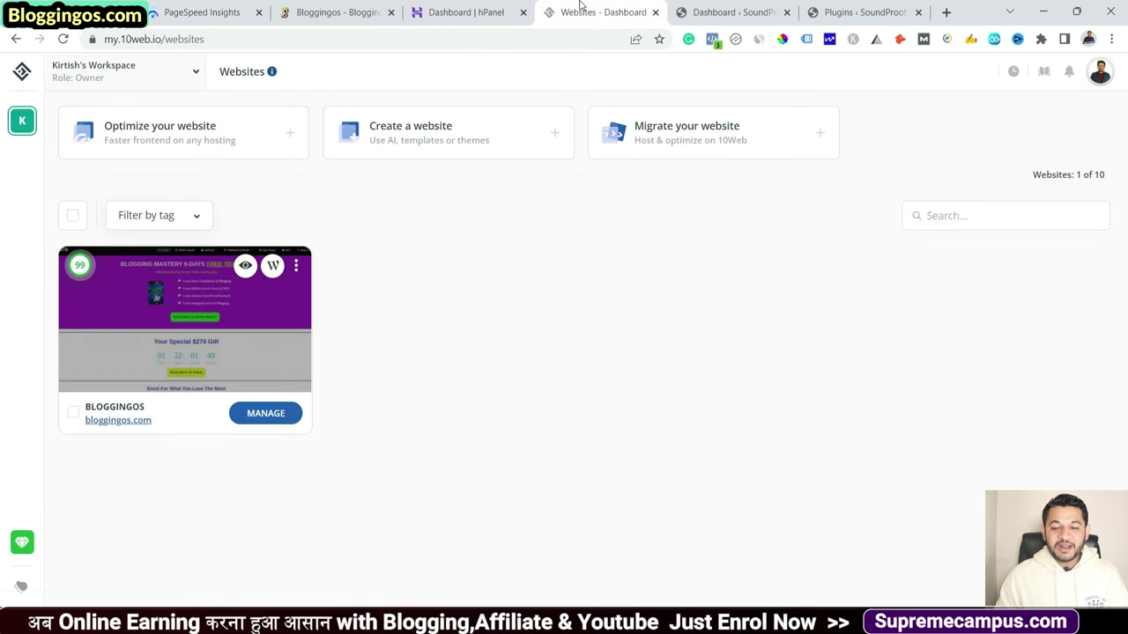
click(265, 413)
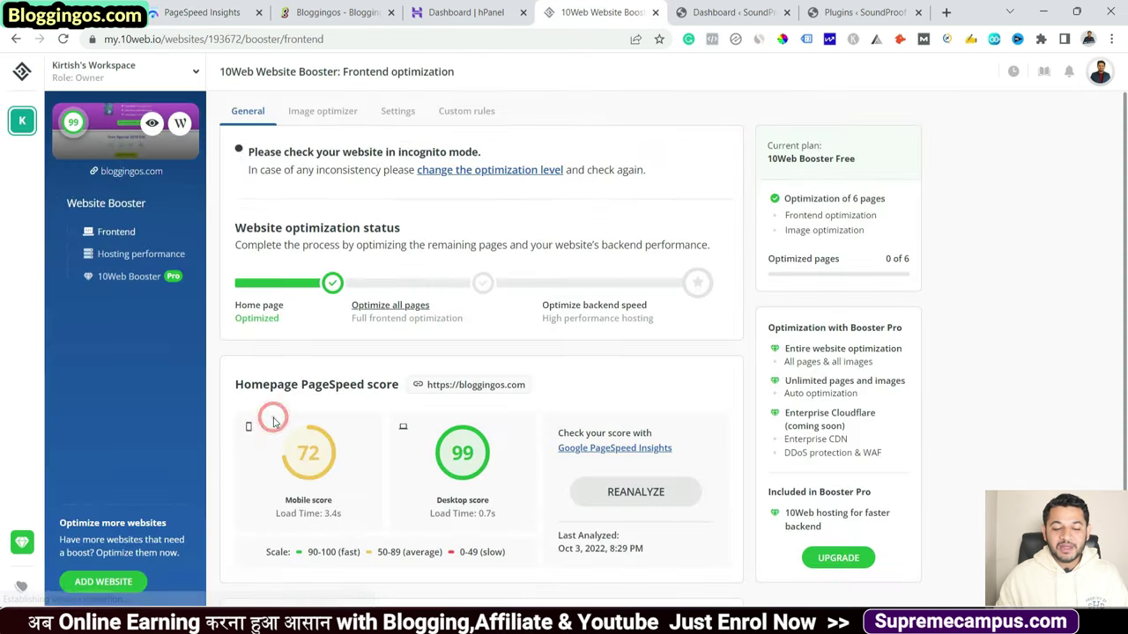
scroll(374, 364, down, 2)
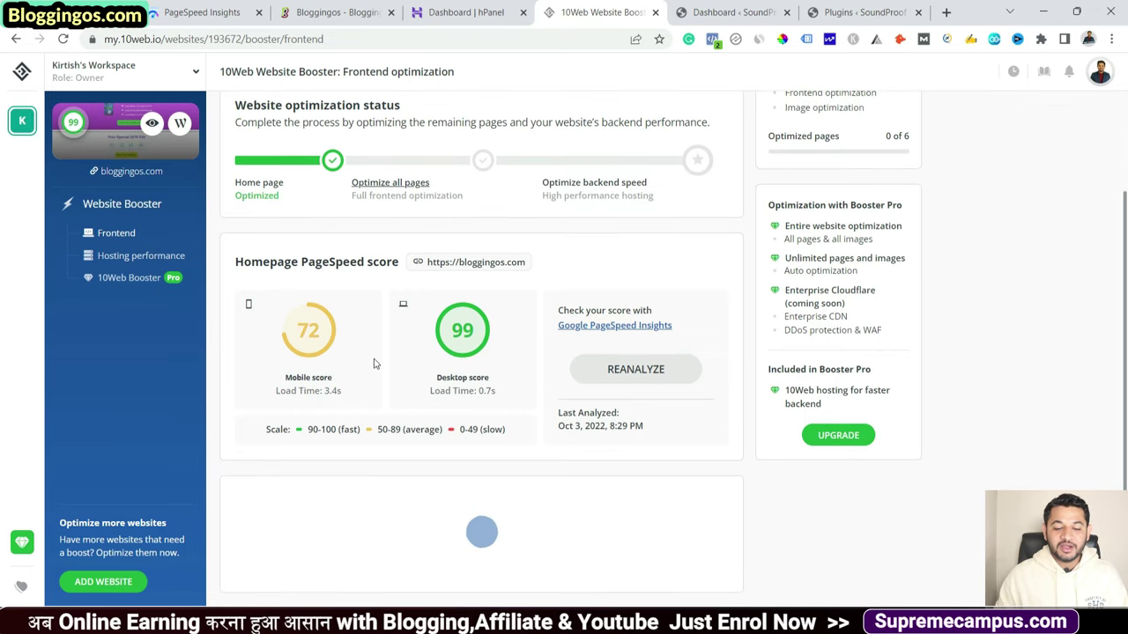
drag(299, 331, 431, 352)
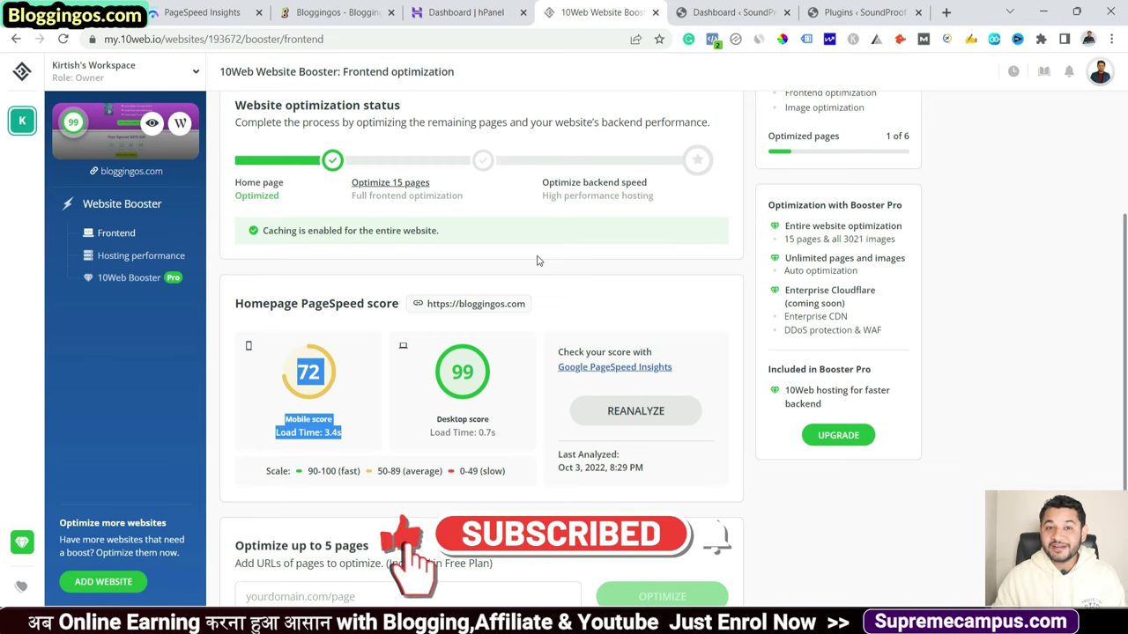
click(128, 278)
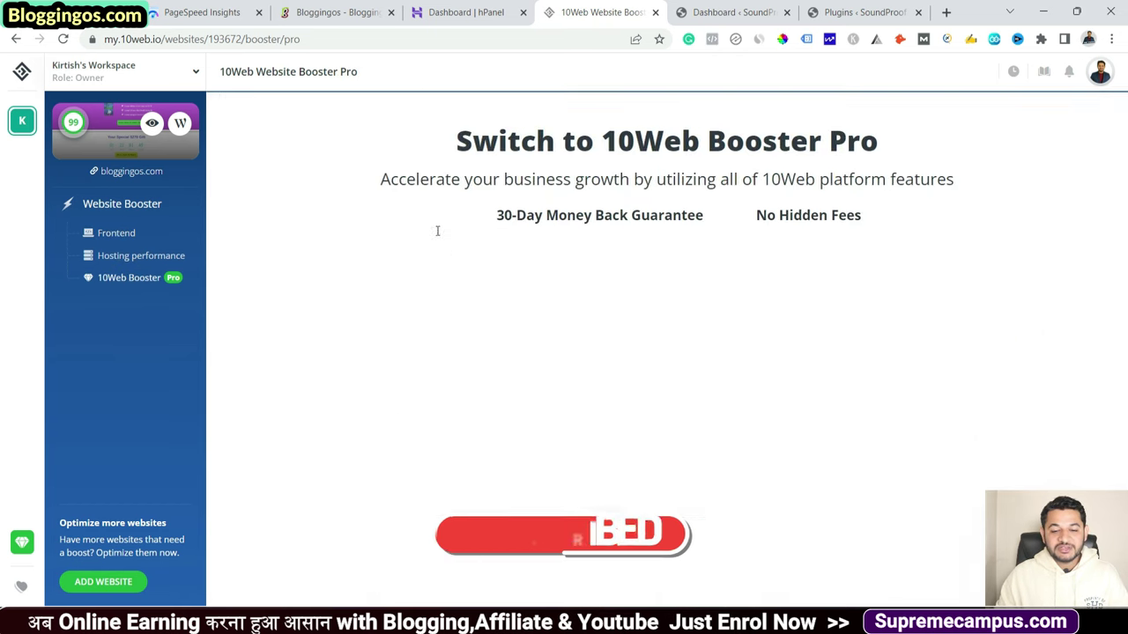
scroll(690, 244, down, 3)
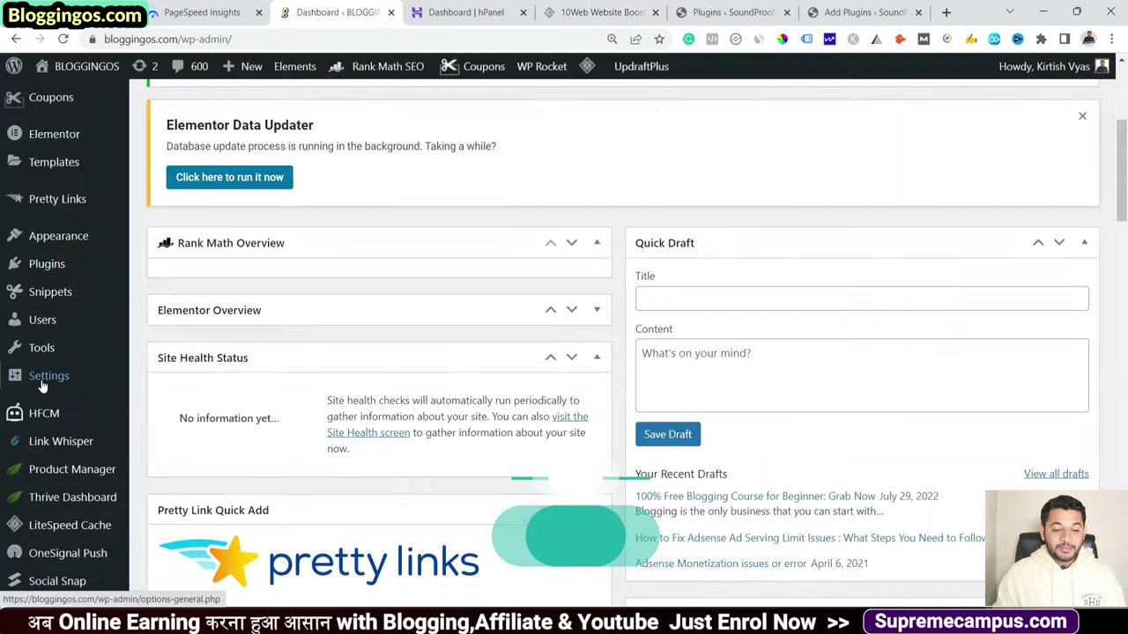
Step: Find the WP-DBManager plugin among the new plugins for the BLOGGINGOS site, install it, and activate it
mouse_move(48, 265)
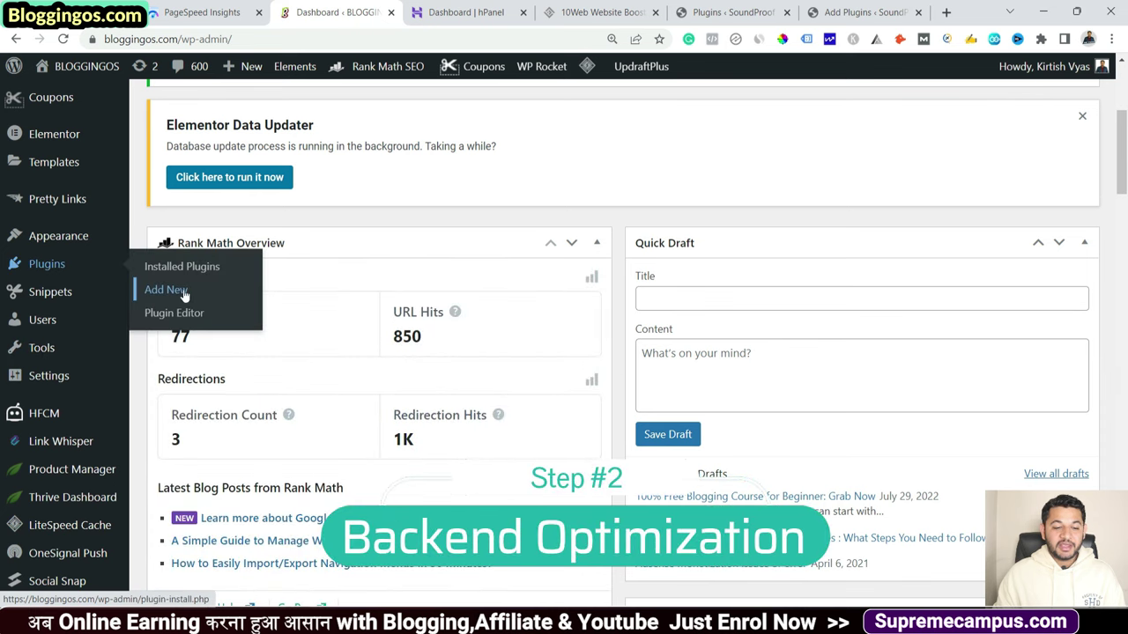
click(182, 292)
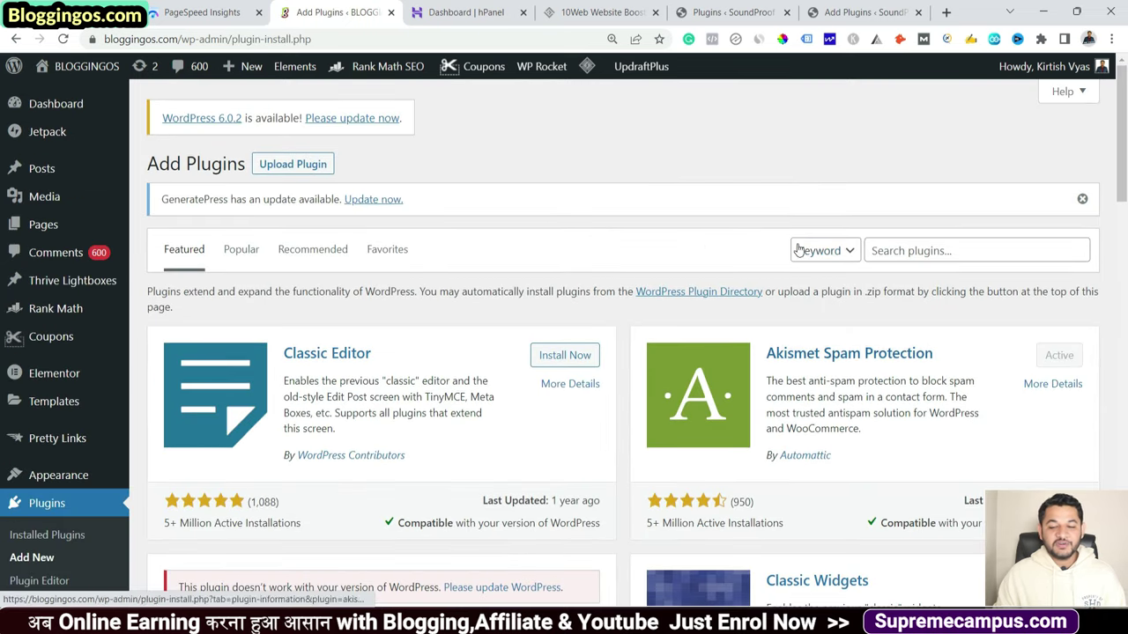
click(910, 250)
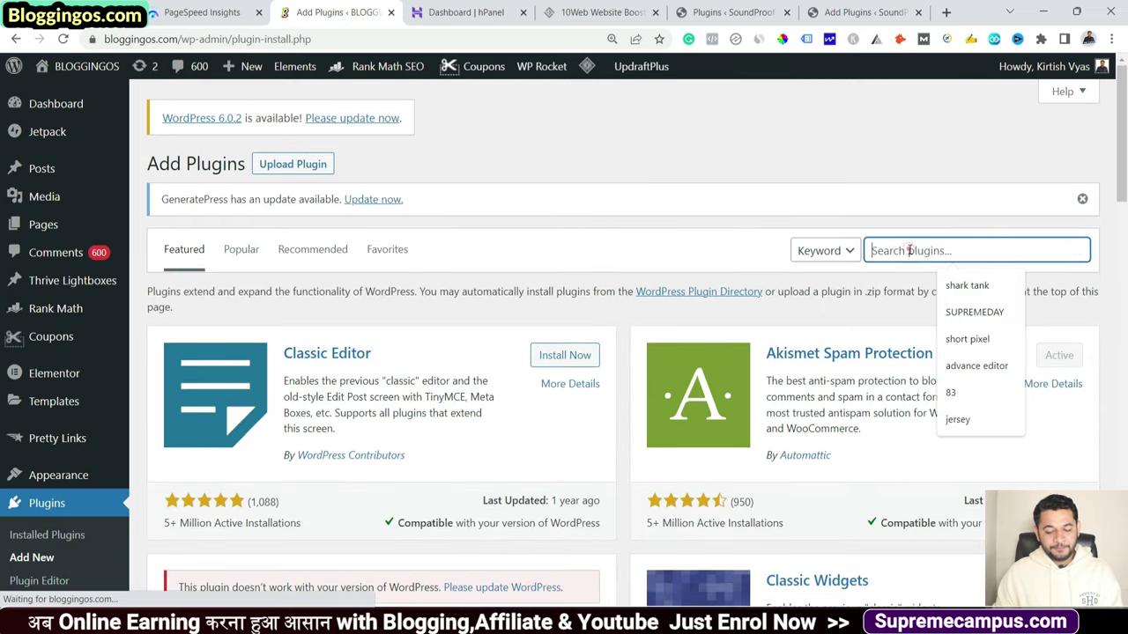
text(WP-DBManager)
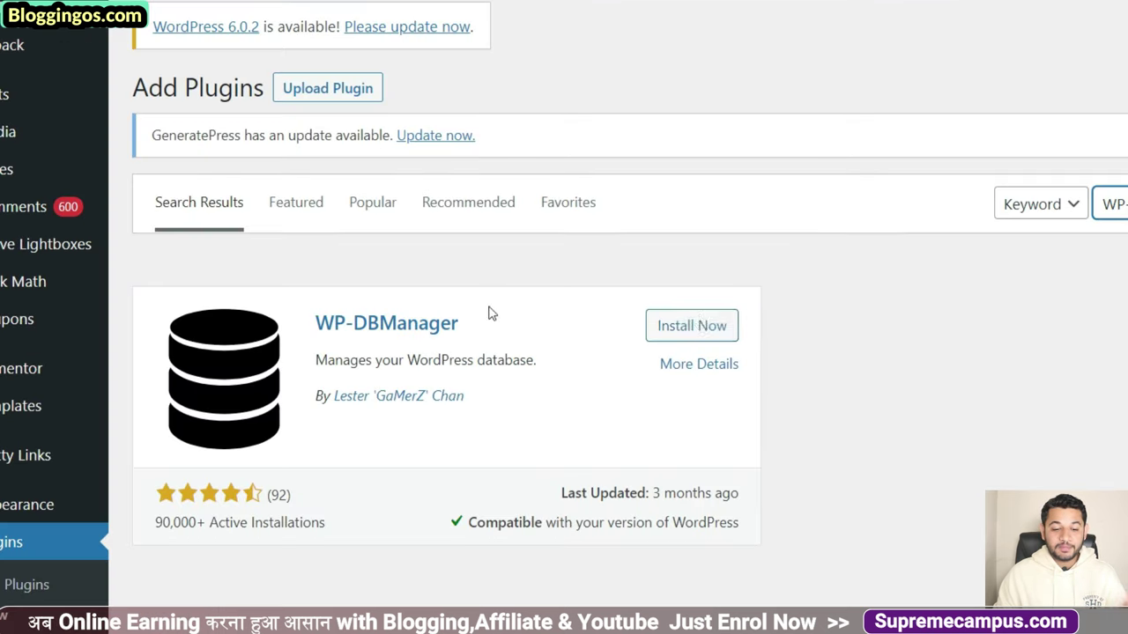
click(705, 317)
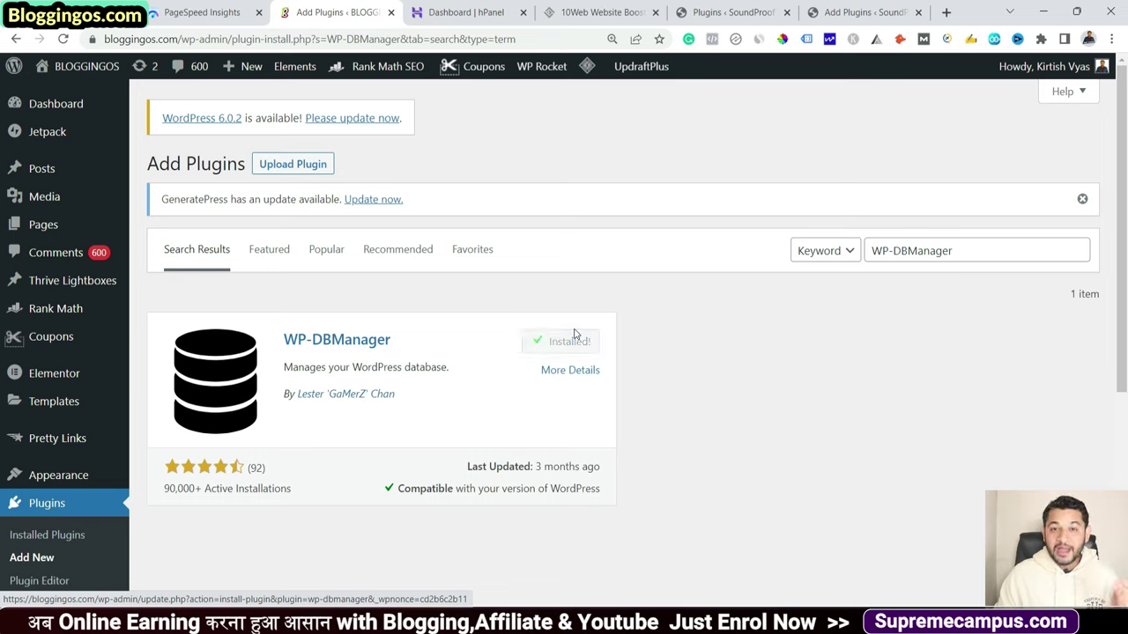
click(572, 343)
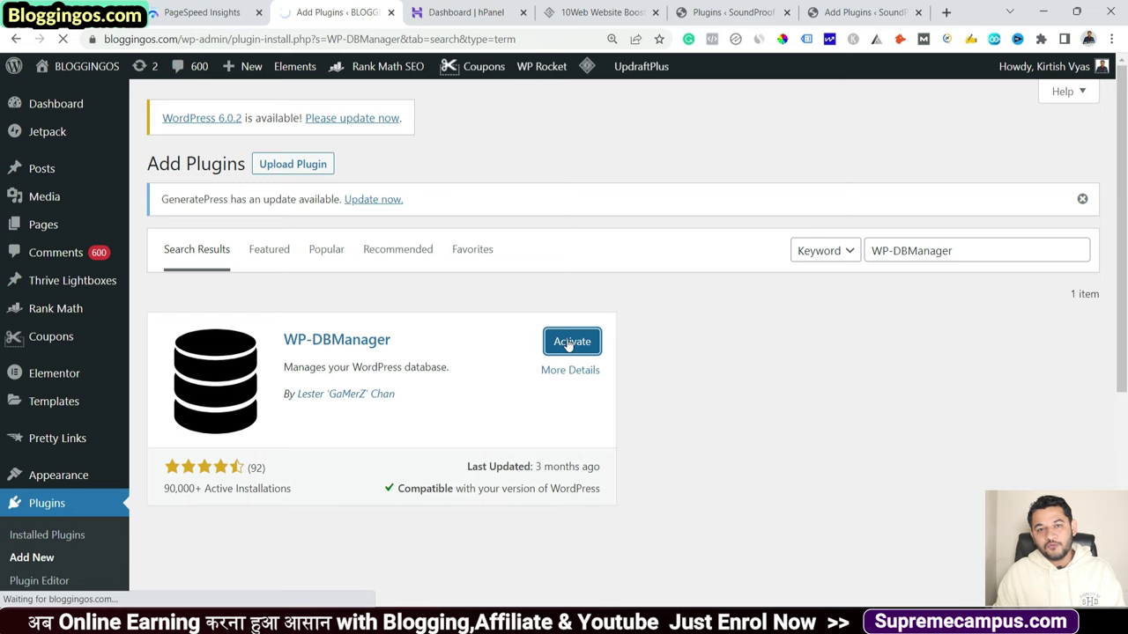
Step: Open WP-DBManager's Optimize DB page, review the listed tables, and optimize all of them with the Yes option
scroll(144, 328, down, 5)
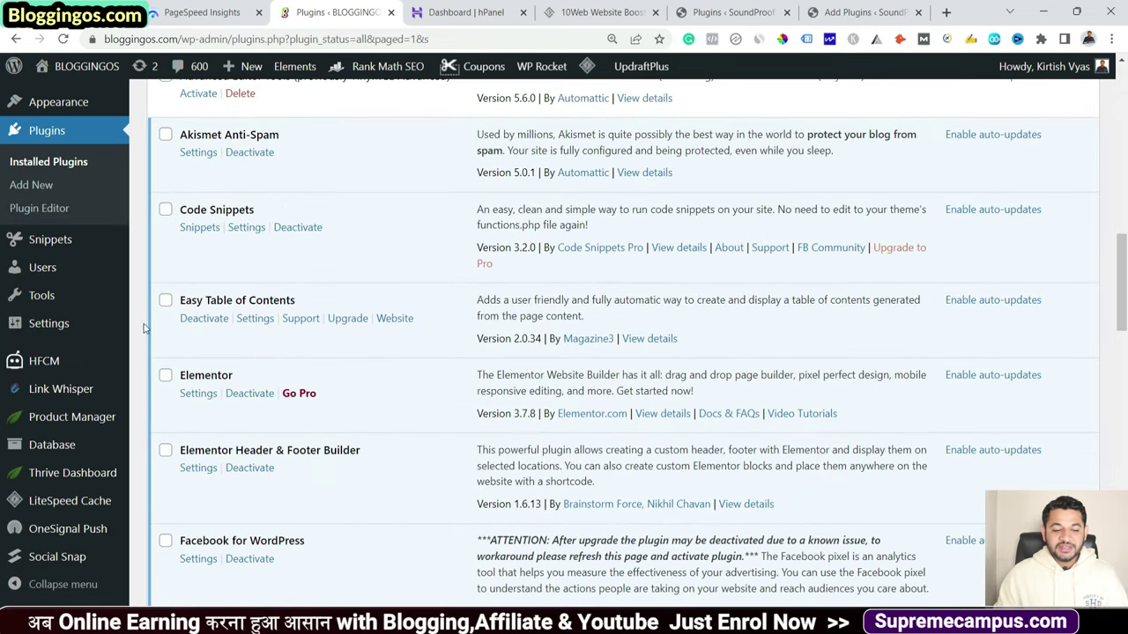
mouse_move(41, 448)
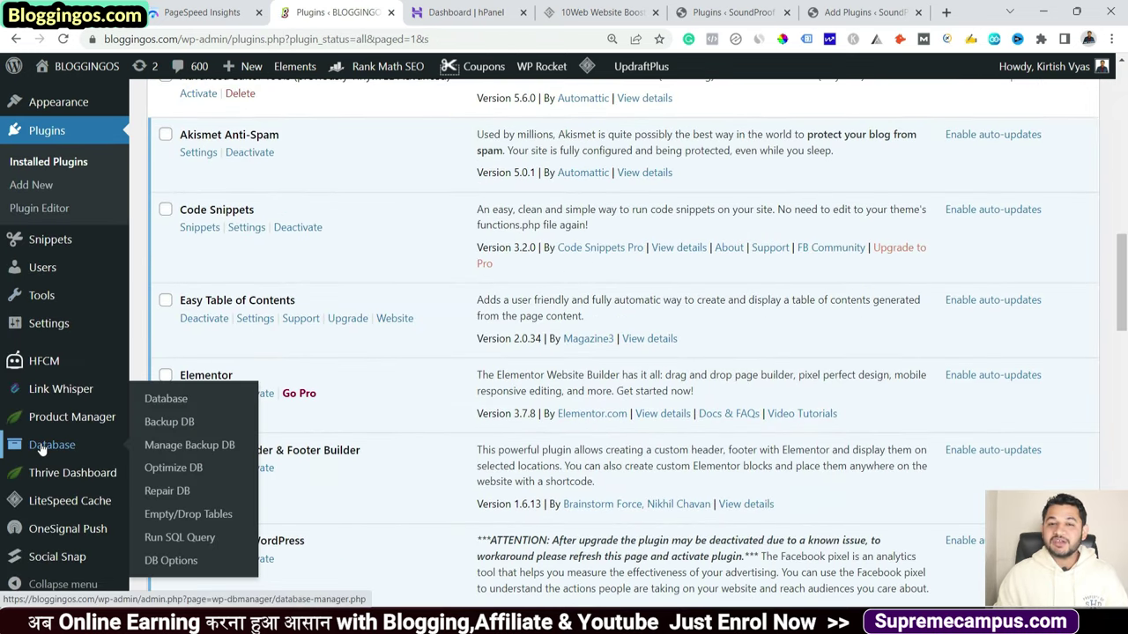
click(193, 474)
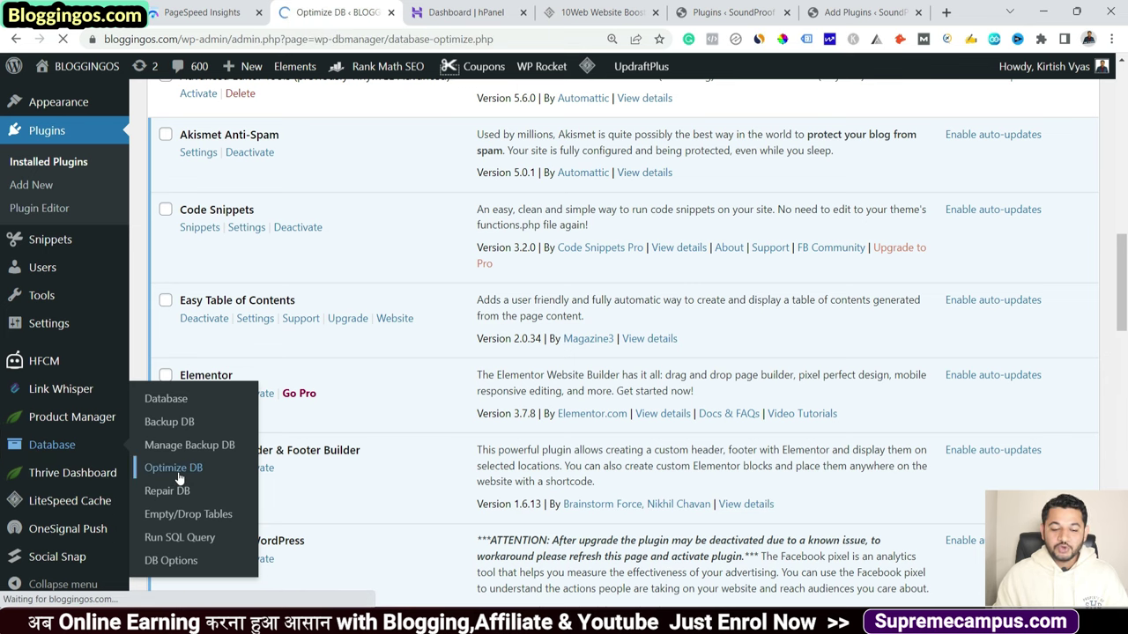
scroll(230, 344, down, 6)
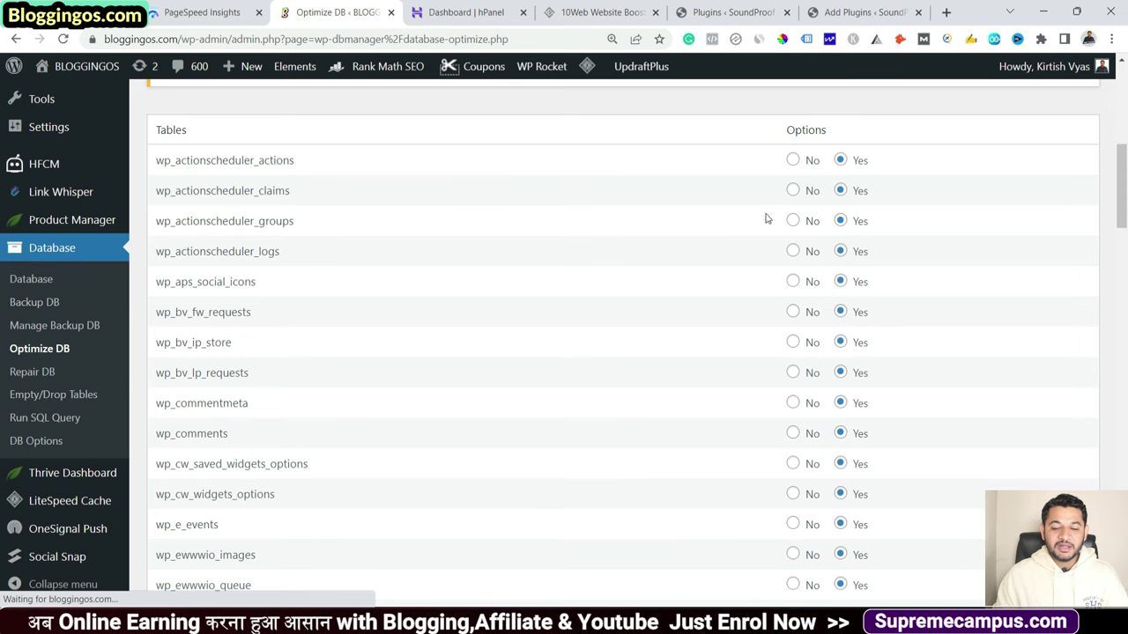
scroll(272, 181, down, 3)
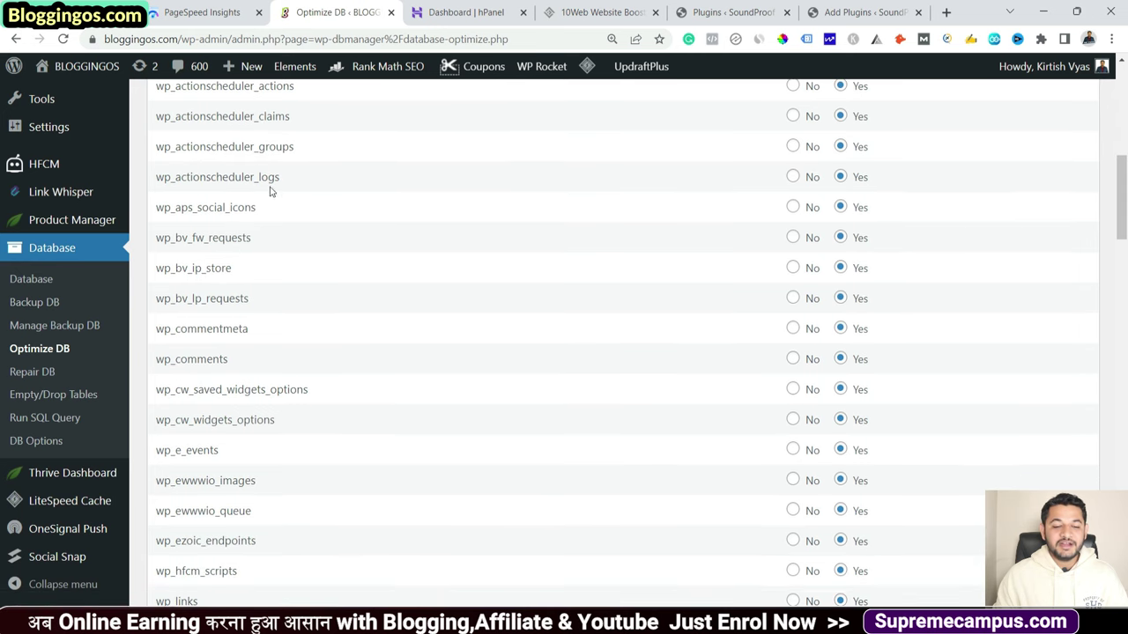
scroll(246, 262, down, 20)
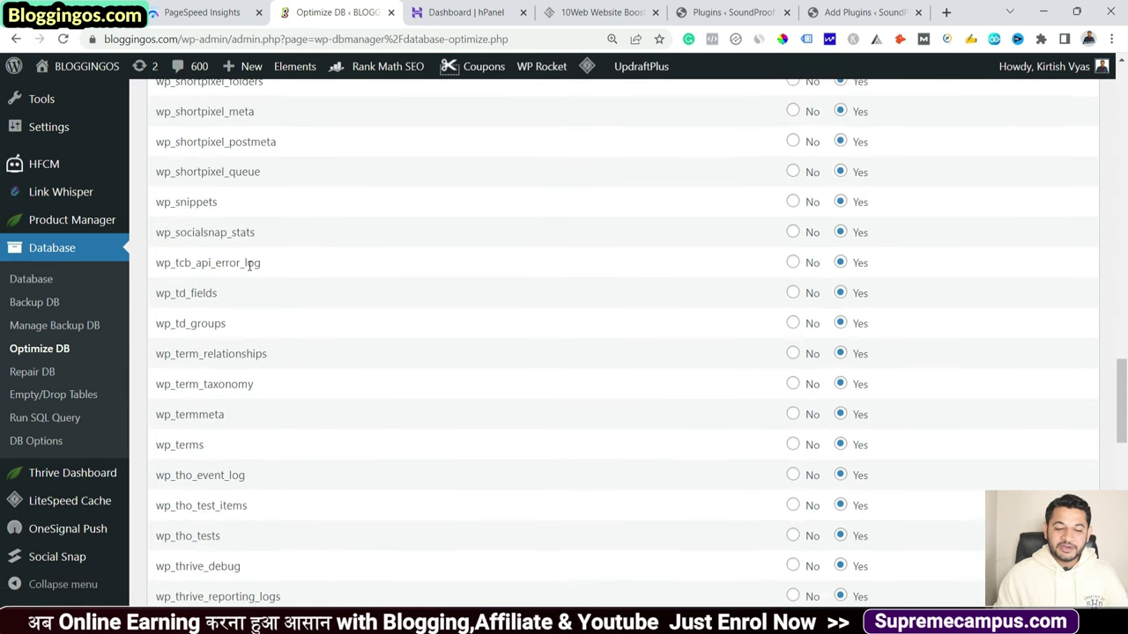
scroll(249, 266, down, 6)
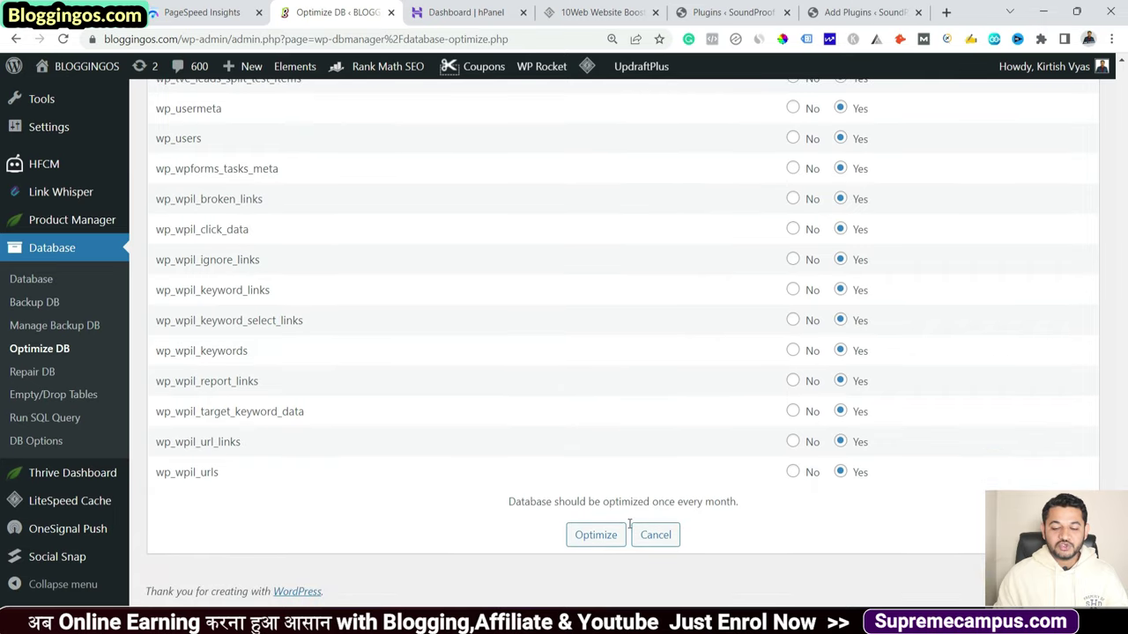
drag(588, 501, 699, 501)
scroll(1084, 194, up, 20)
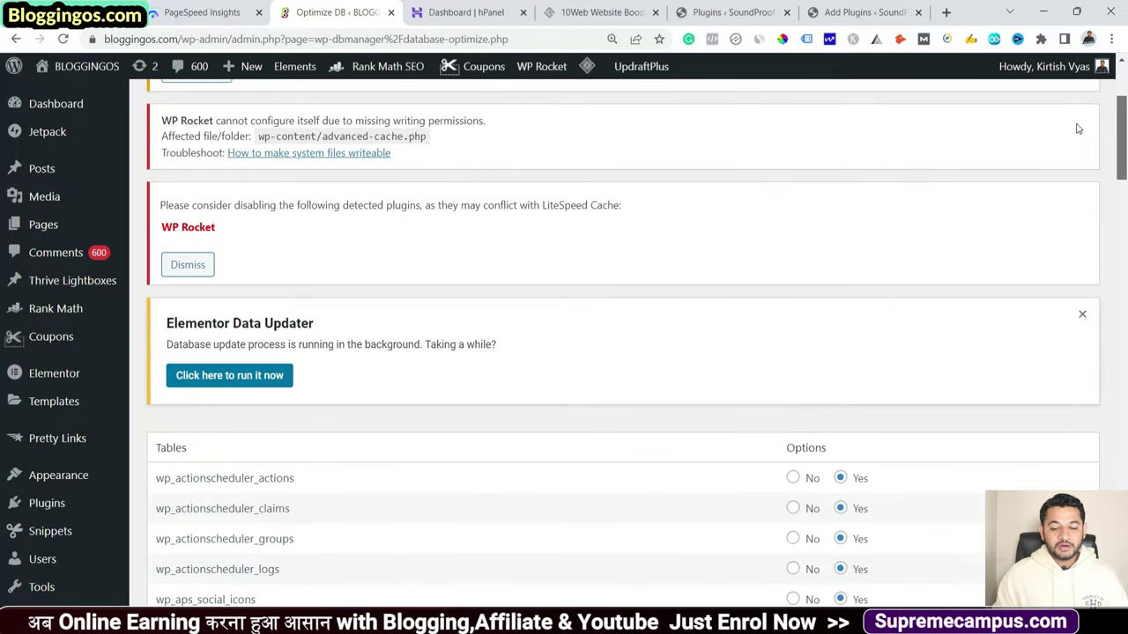
scroll(1077, 129, down, 20)
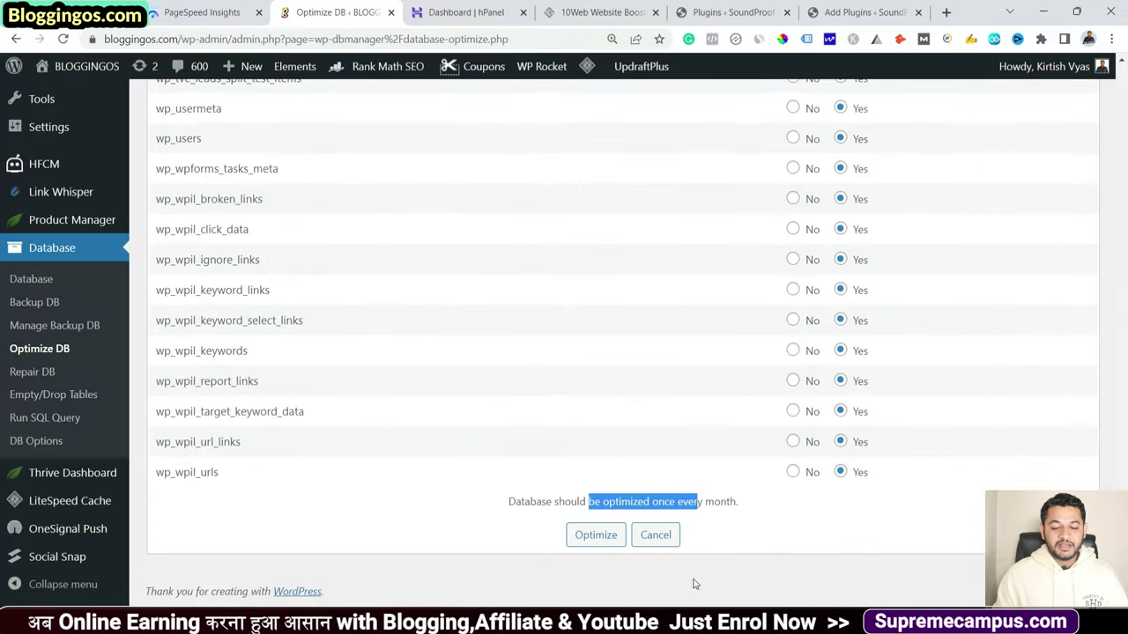
click(596, 535)
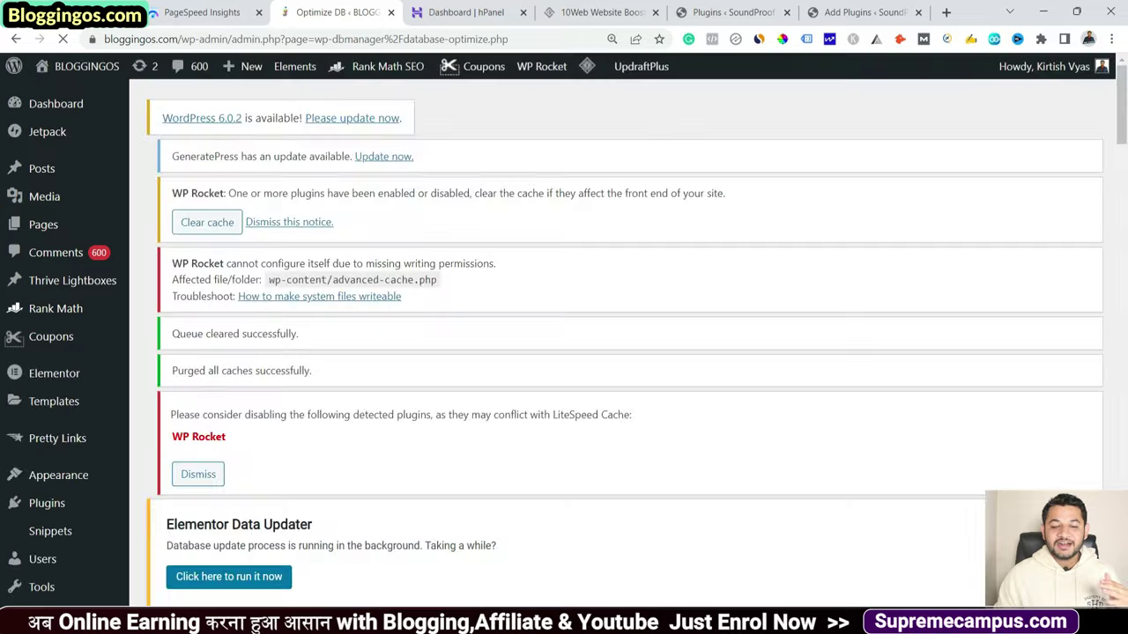
scroll(332, 373, down, 7)
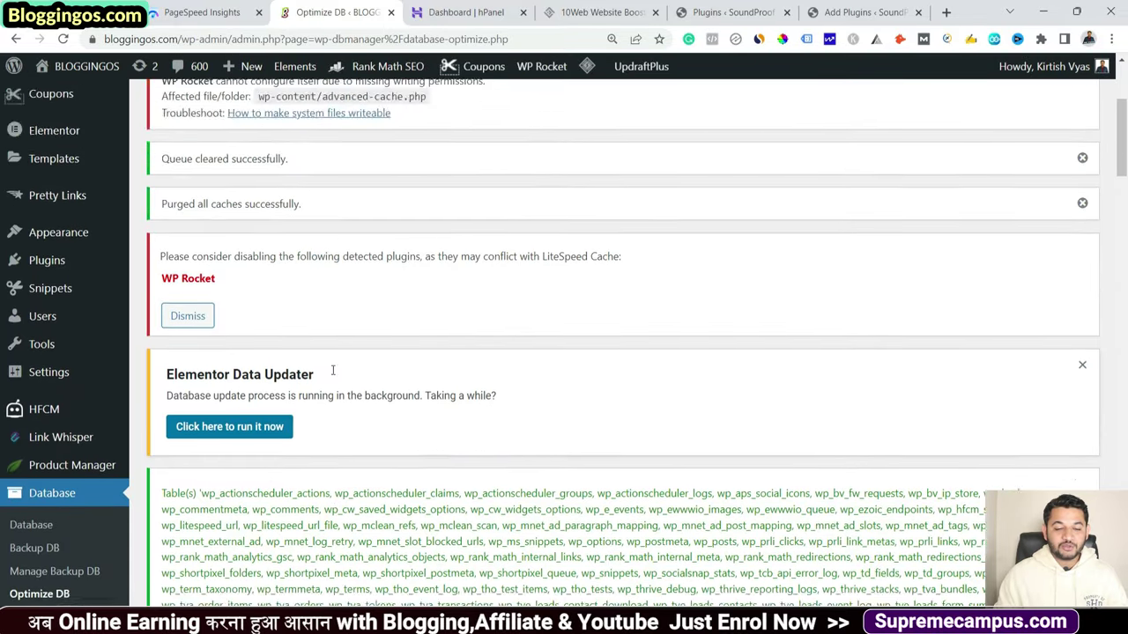